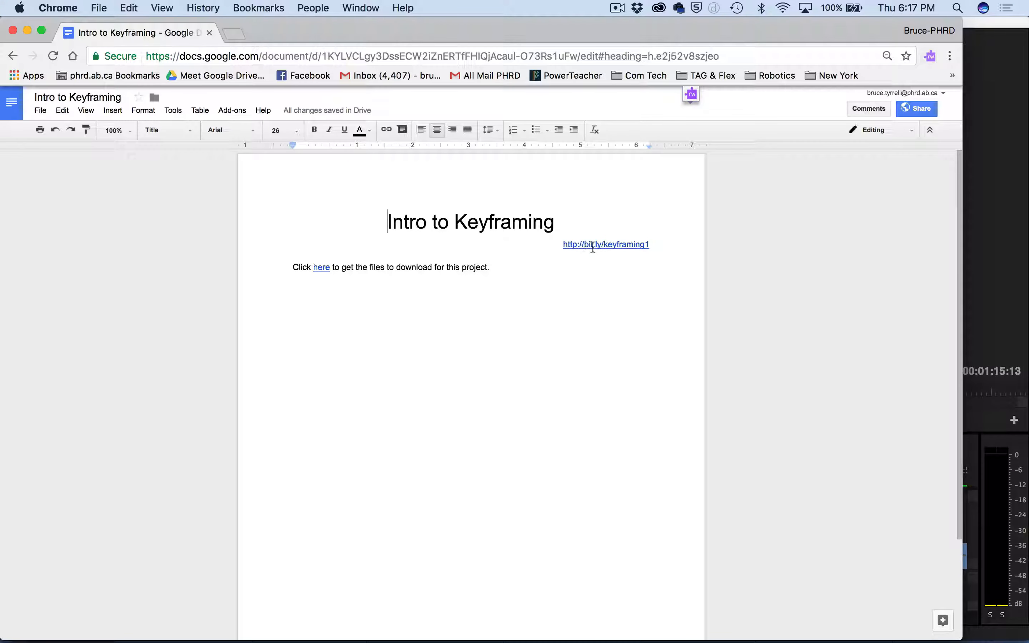
- Open the Drive folder containing the project files, linked from the Intro to Keyframing document
left_click_drag(655, 247, 559, 244)
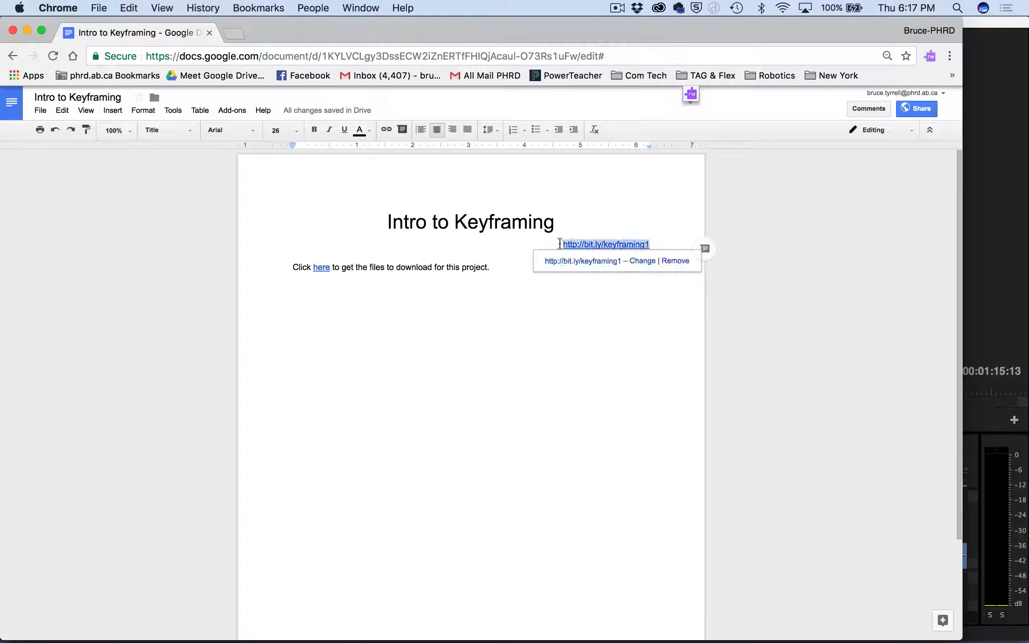
left_click(511, 267)
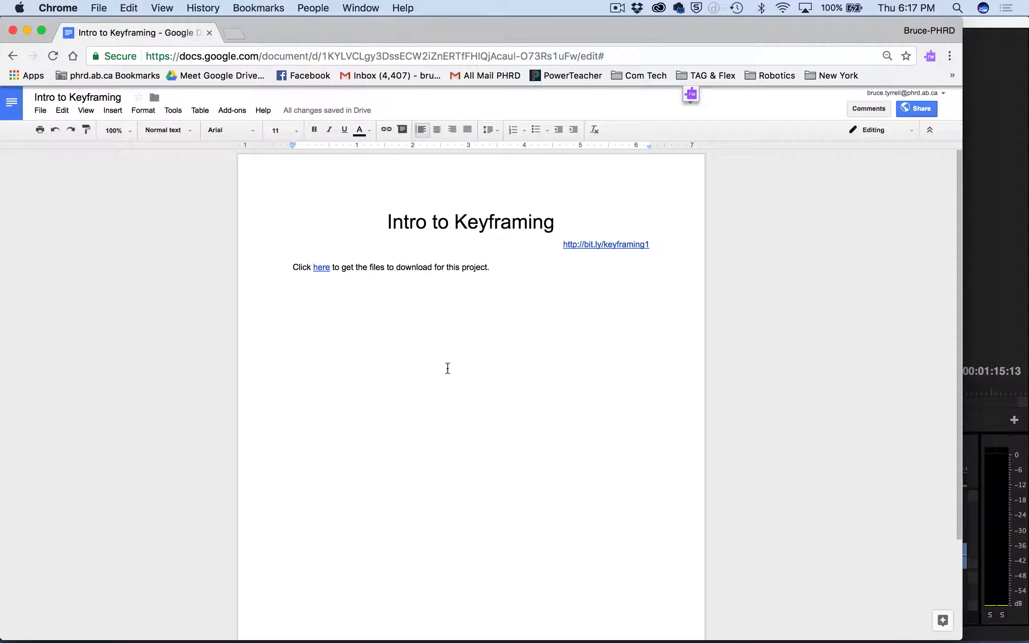
left_click(317, 269)
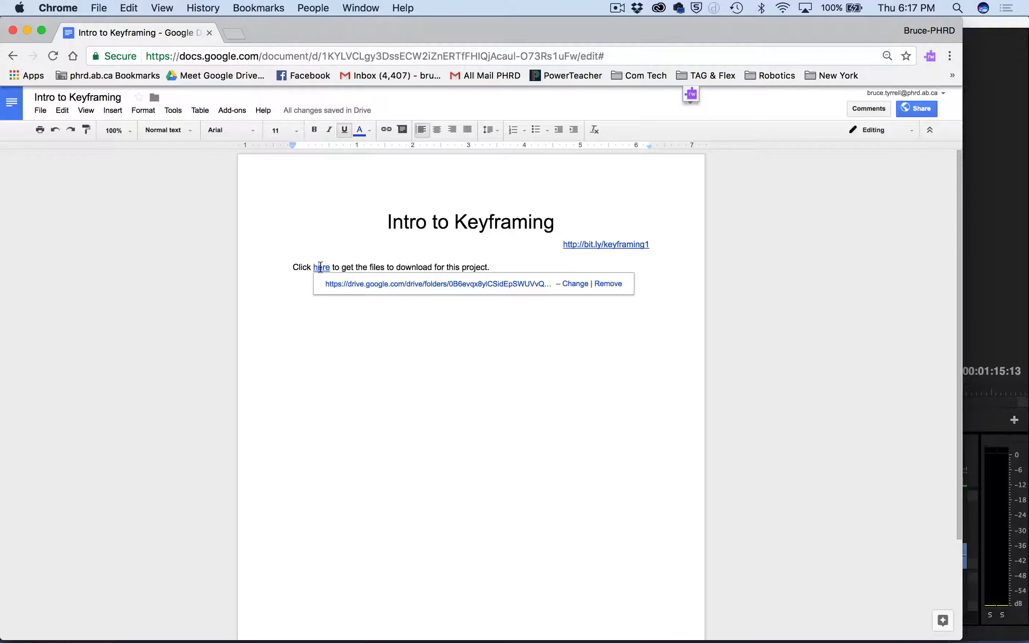
left_click(376, 283)
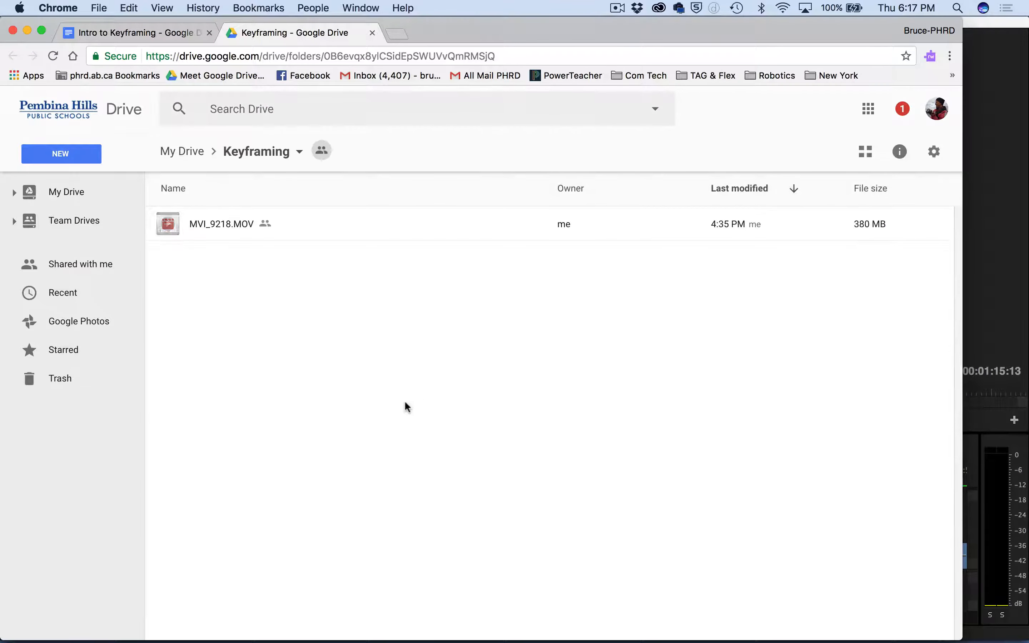
- Download MVI_9218.MOV from the Keyframing Drive folder, accepting the download without a virus scan
left_click(200, 227)
right_click(201, 227)
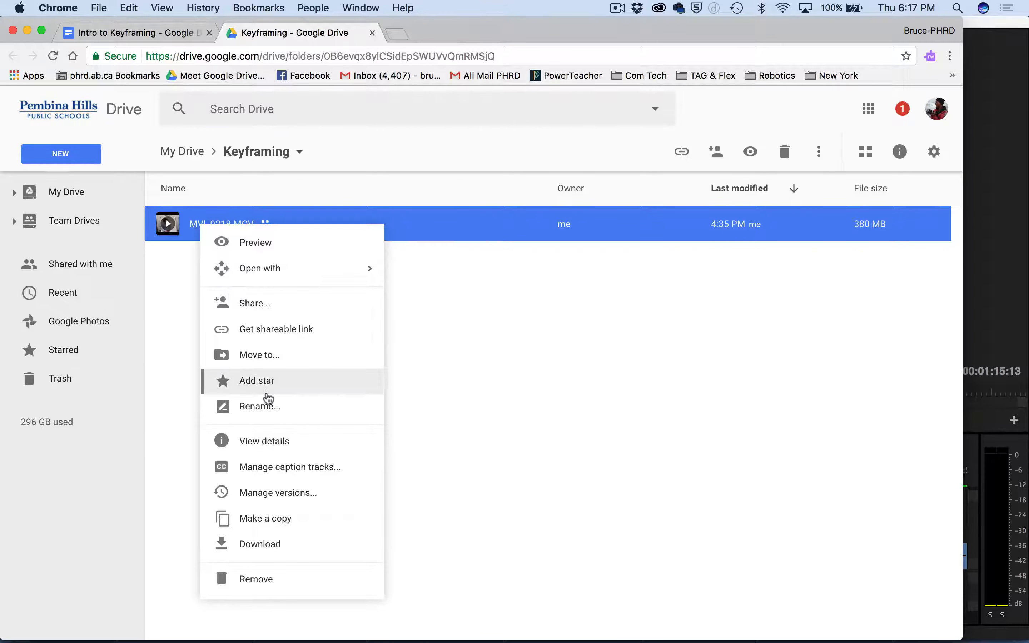
left_click(268, 543)
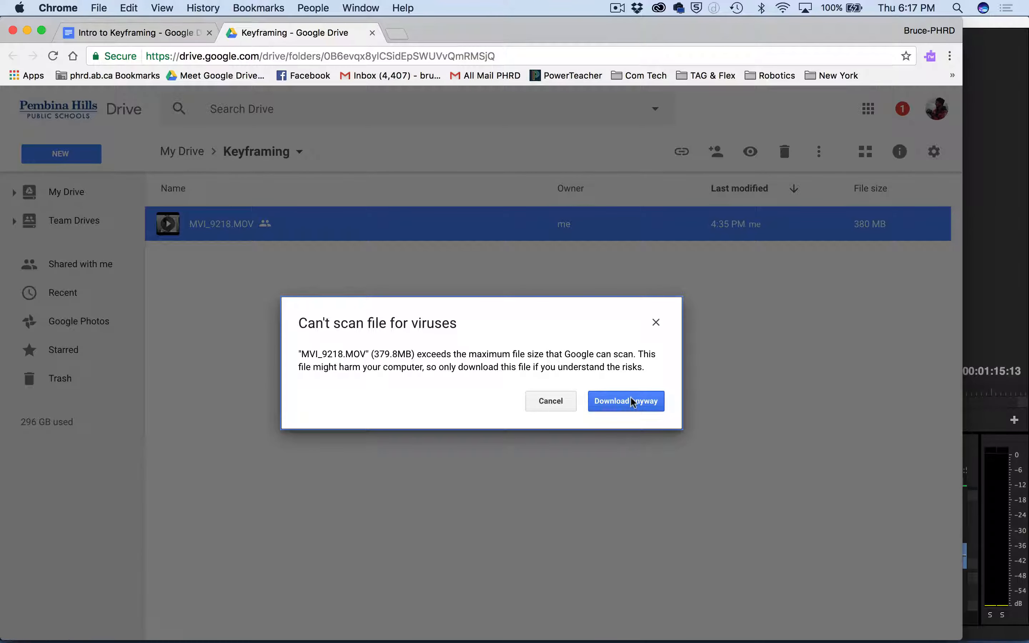
left_click(625, 401)
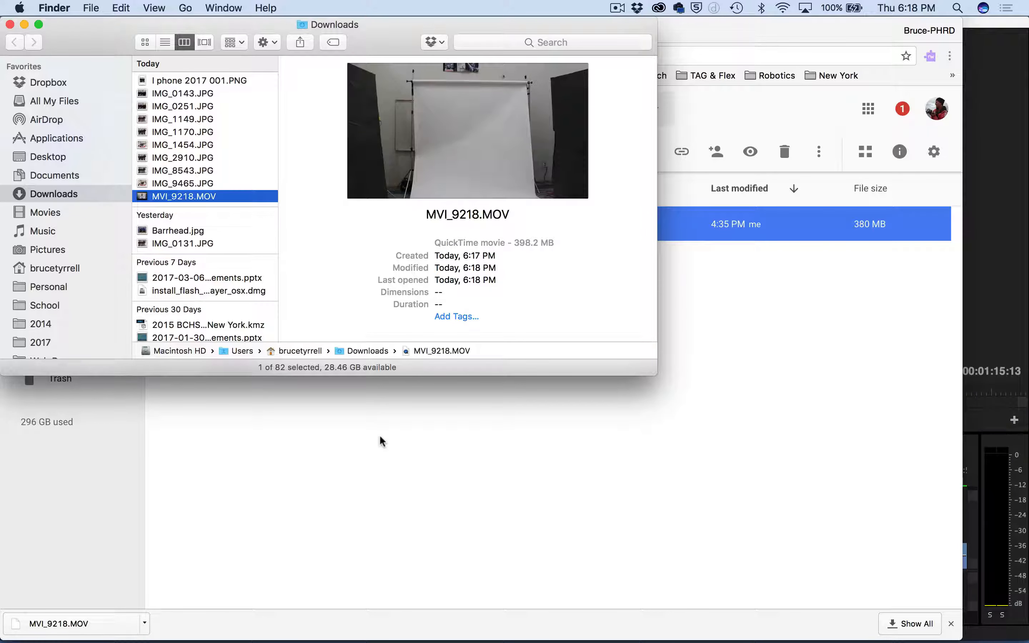
- In a second Finder window, create a new folder named Keyframing inside Movies
key("super+n")
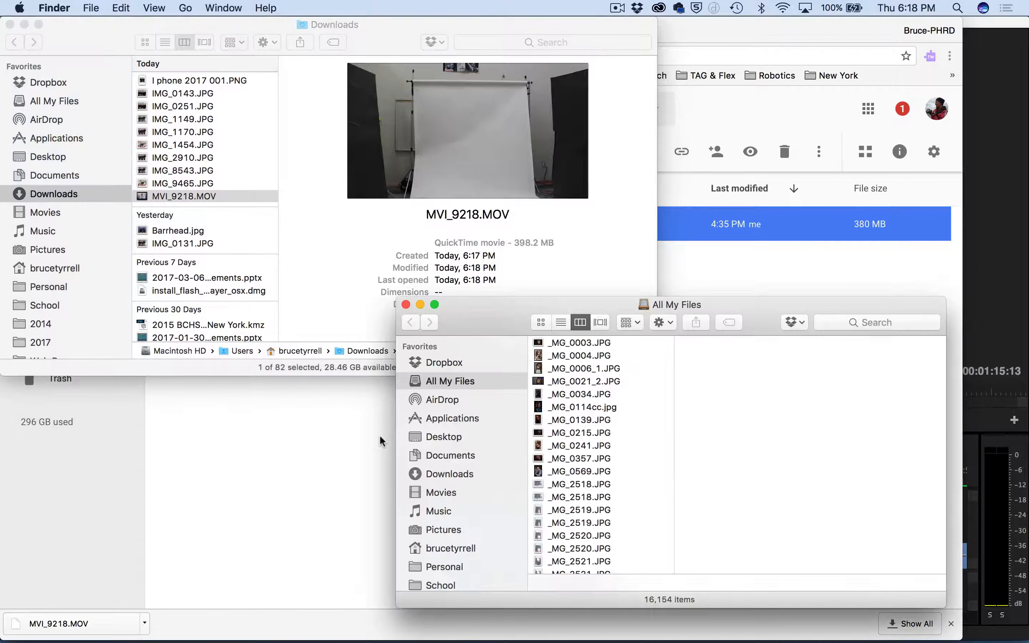
left_click_drag(478, 312, 449, 333)
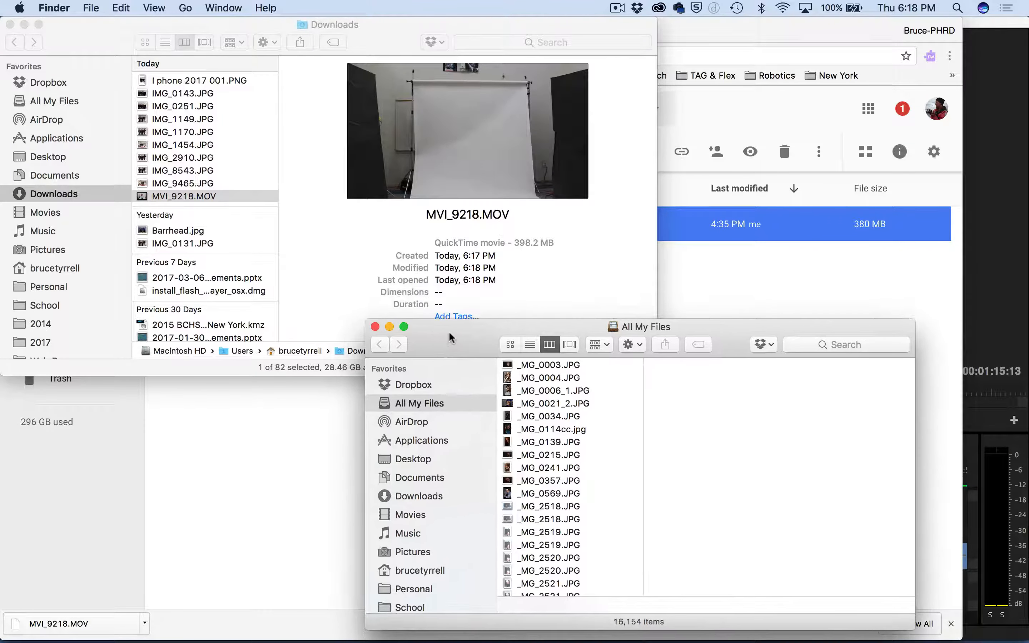
left_click(443, 509)
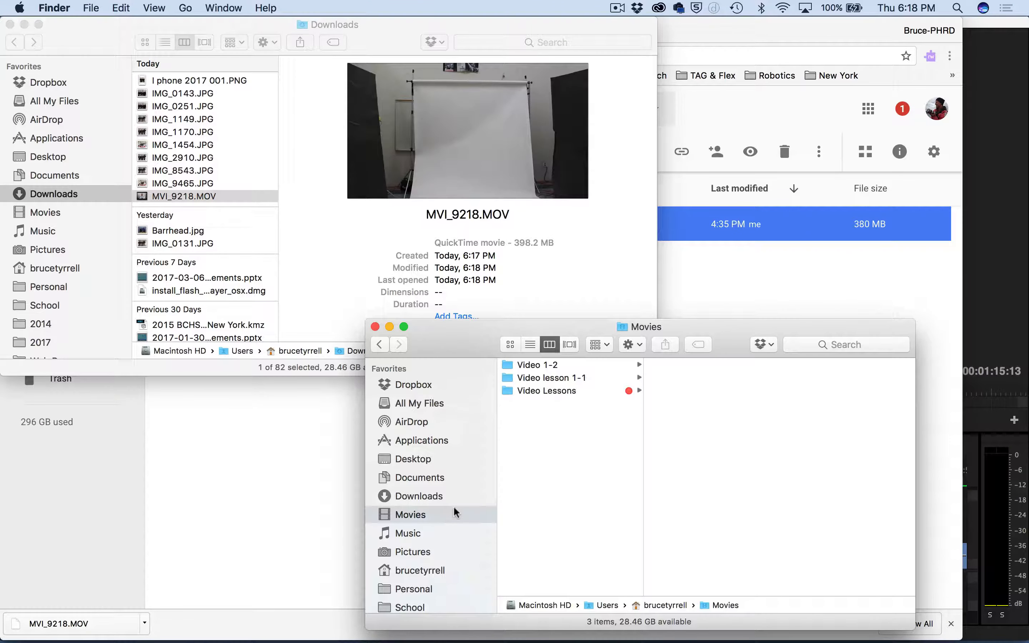
right_click(538, 423)
left_click(555, 427)
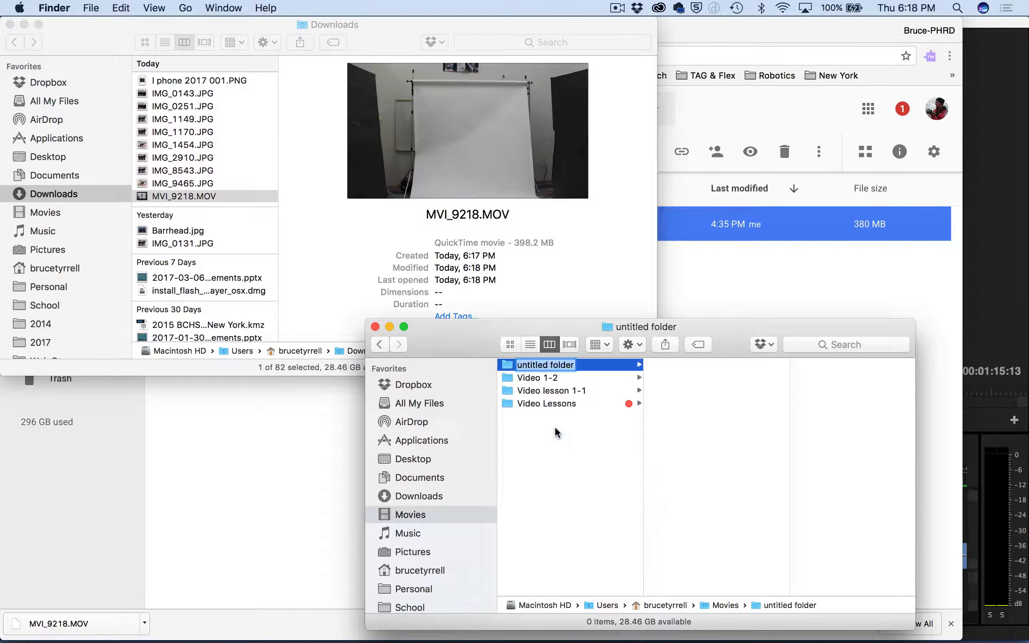
type("Keyframing")
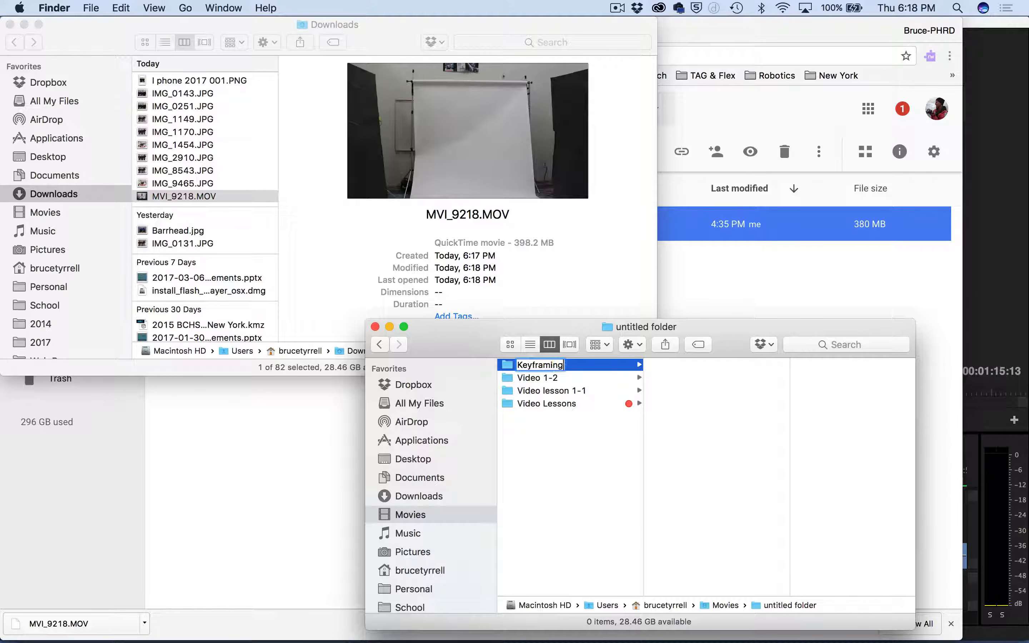
key("Return")
- Create a Media-Keyframing subfolder inside the Keyframing folder and move MVI_9218.MOV from Downloads into it
right_click(680, 387)
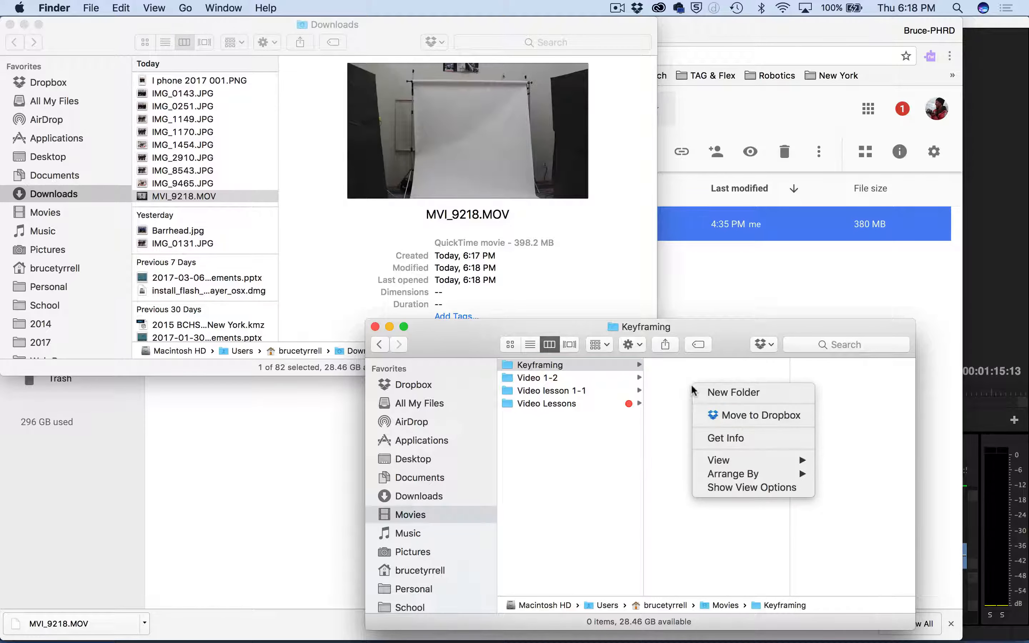
left_click(697, 391)
type("Medi")
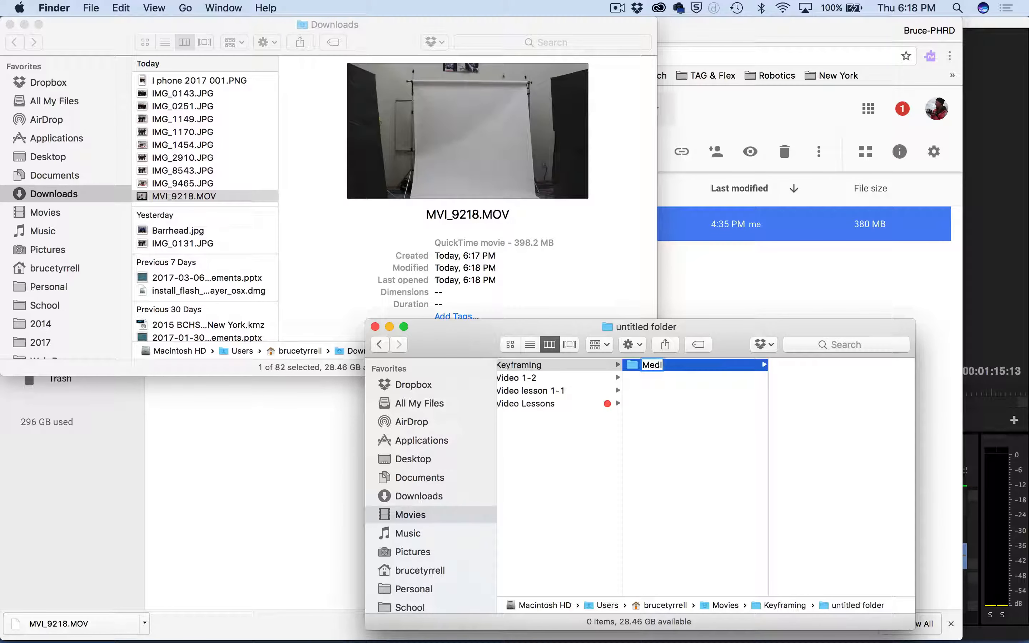
type("a-Keyfeaming")
key("BackSpace")
key("BackSpace")
key("BackSpace")
key("BackSpace")
key("BackSpace")
key("BackSpace")
key("BackSpace")
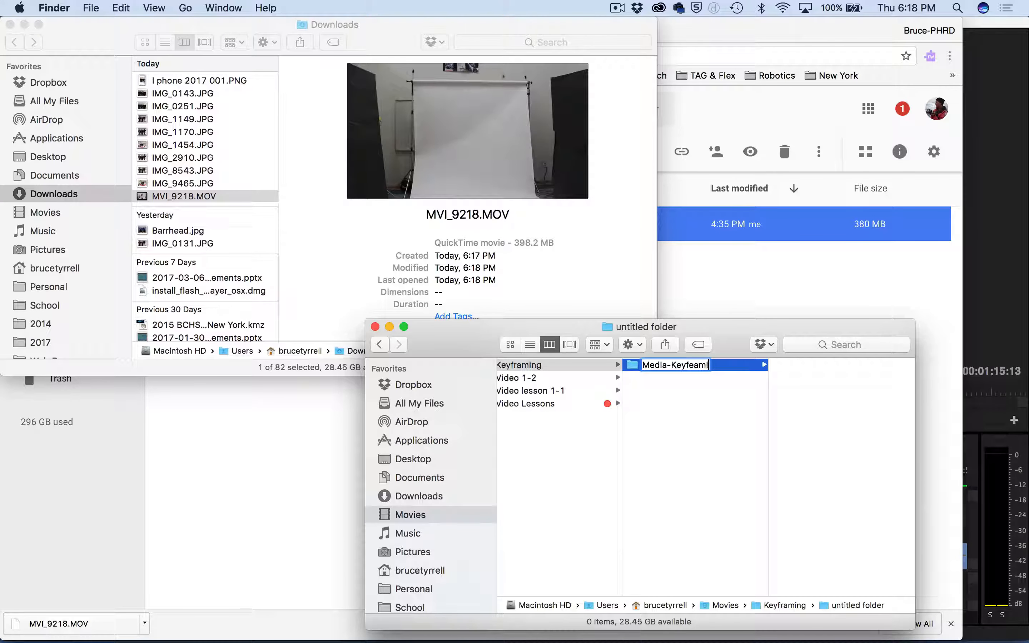
type("framing")
key("Return")
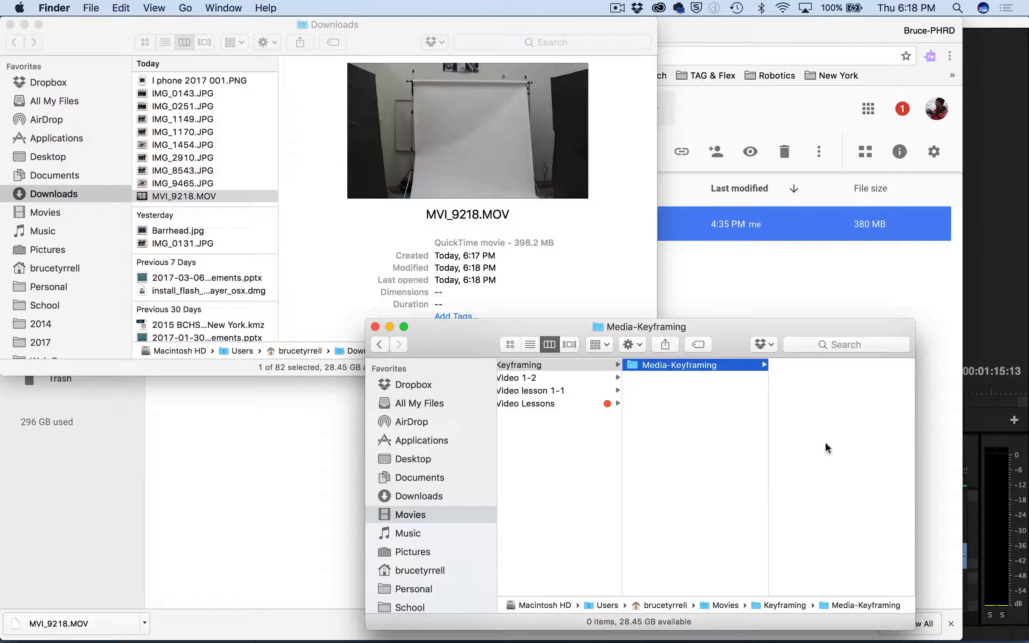
left_click_drag(142, 196, 828, 420)
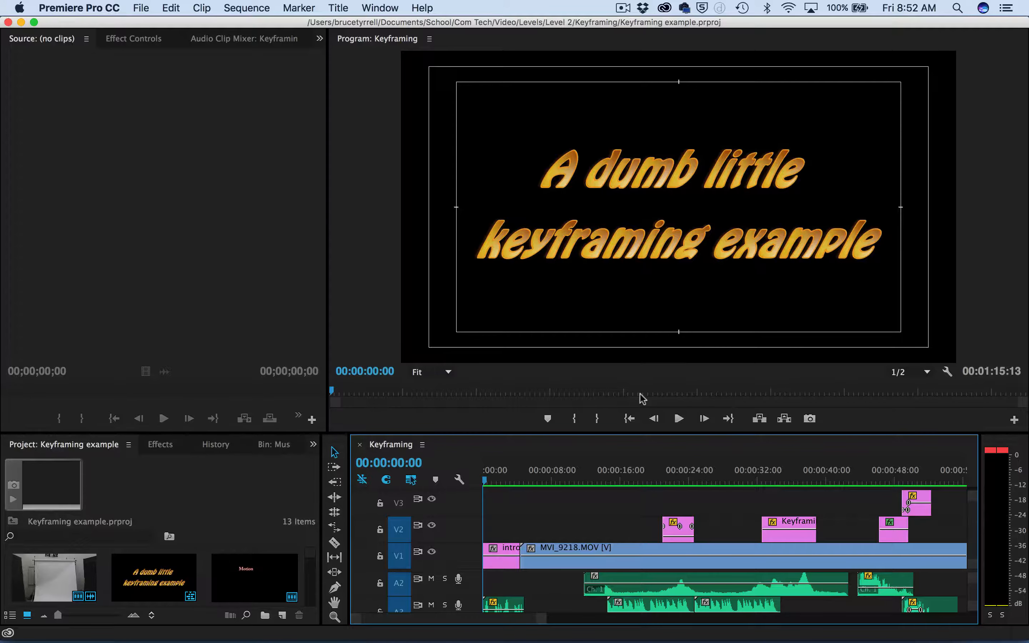
- Switch to Premiere Pro and start a new project named Keyframing Example
left_click(311, 143)
left_click(147, 7)
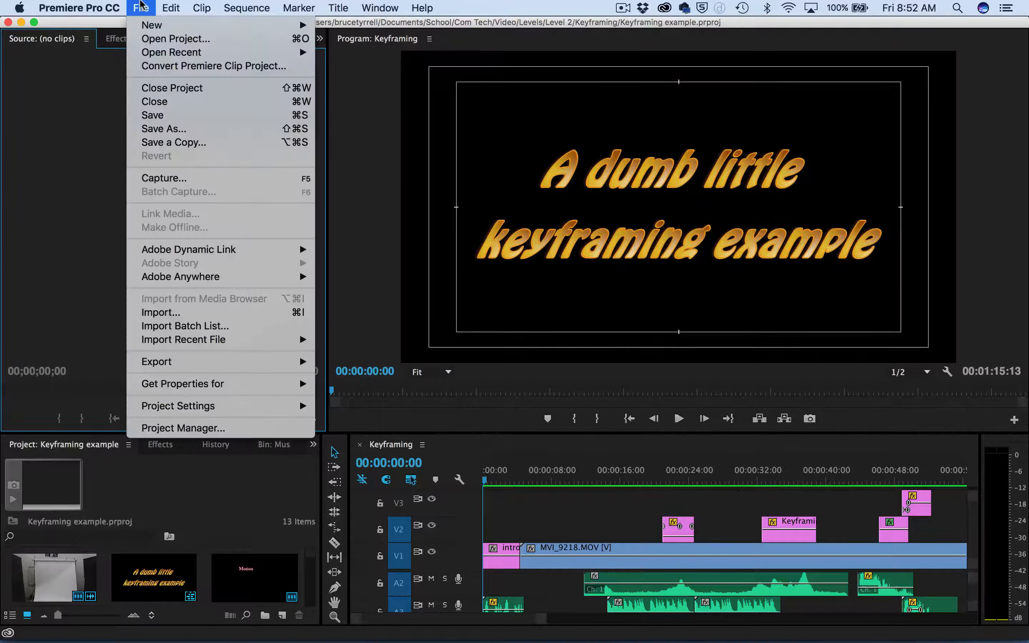
mouse_move(156, 27)
left_click(362, 30)
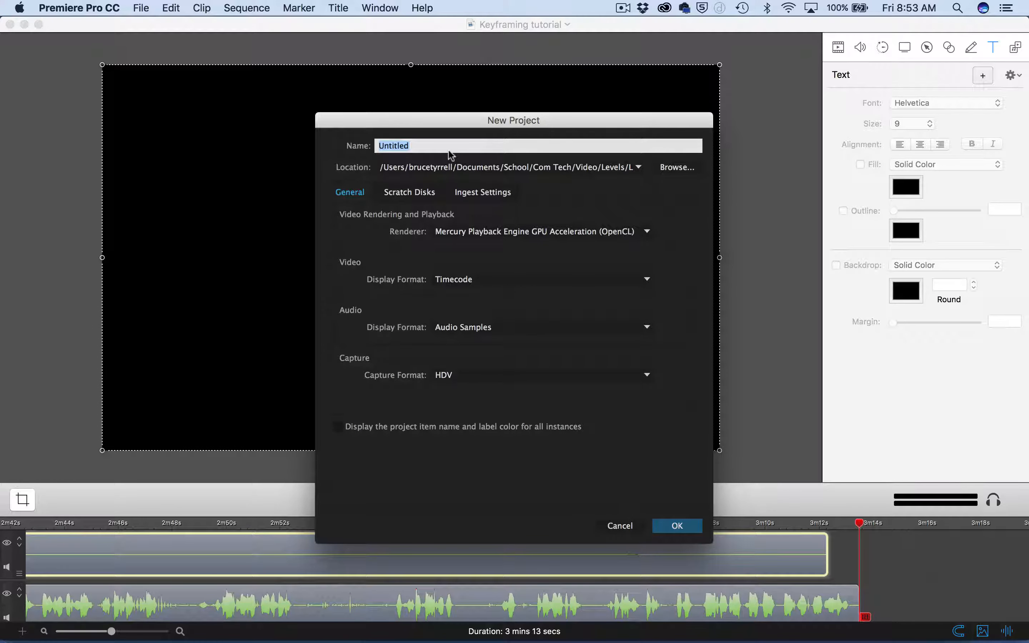
type("Keyframing Example")
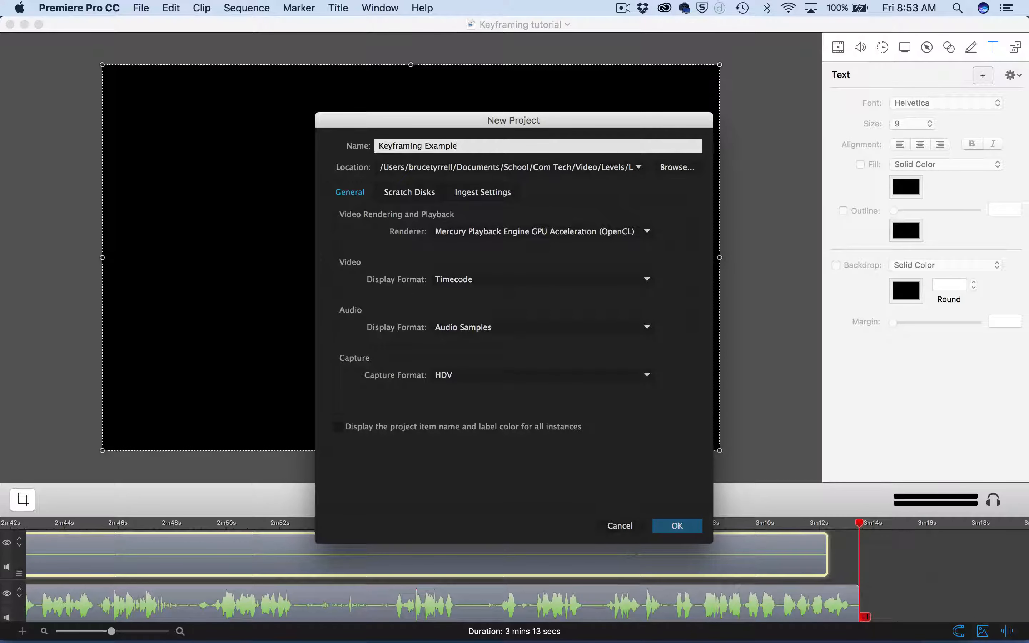
- Set the new project's location to the Keyframing folder in Movies and create the project
left_click(677, 168)
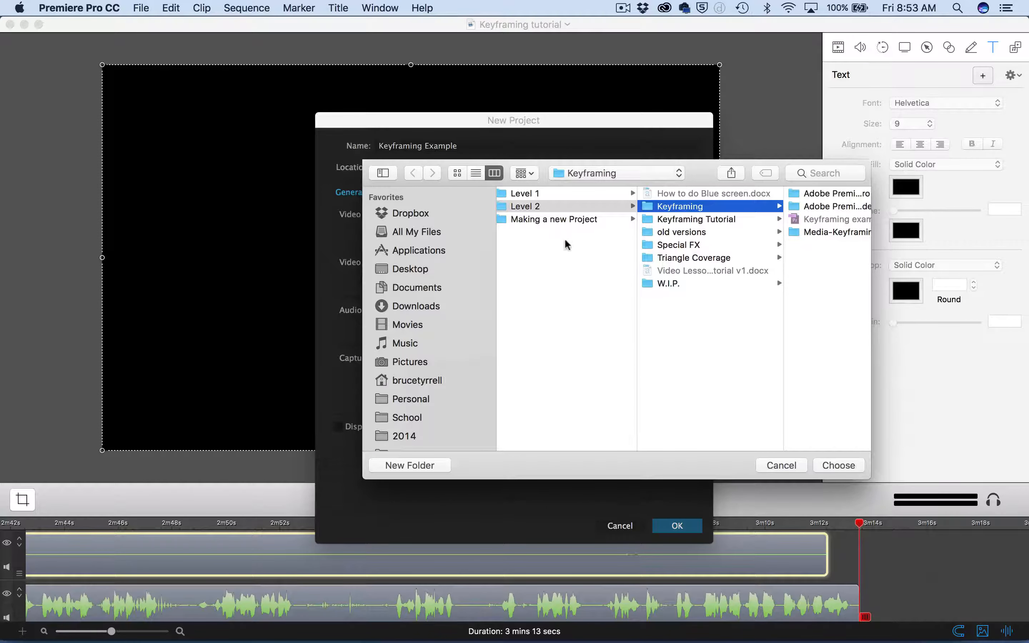
left_click(433, 327)
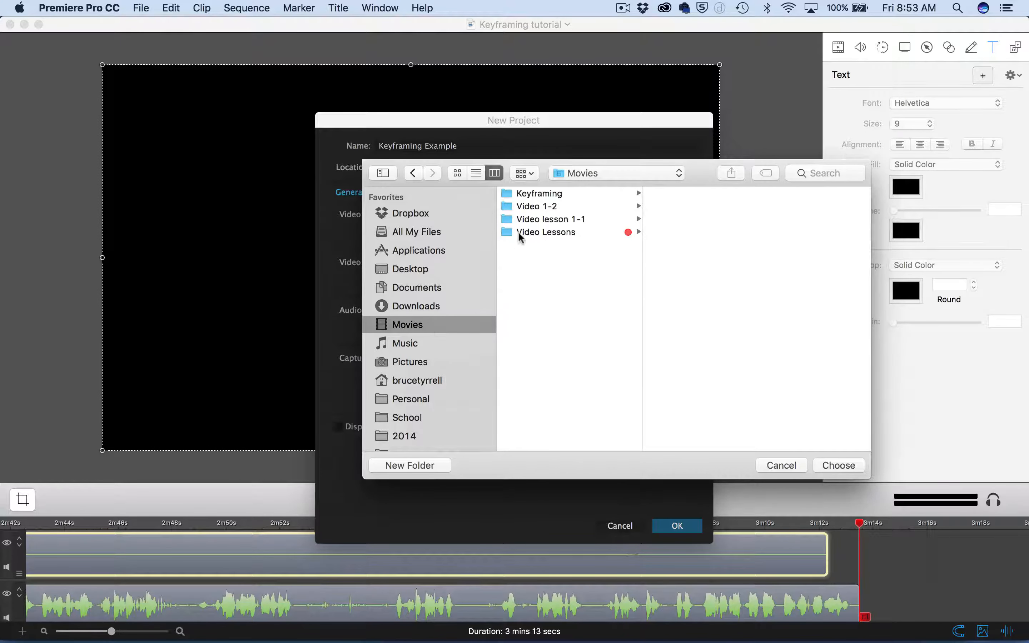
left_click(538, 195)
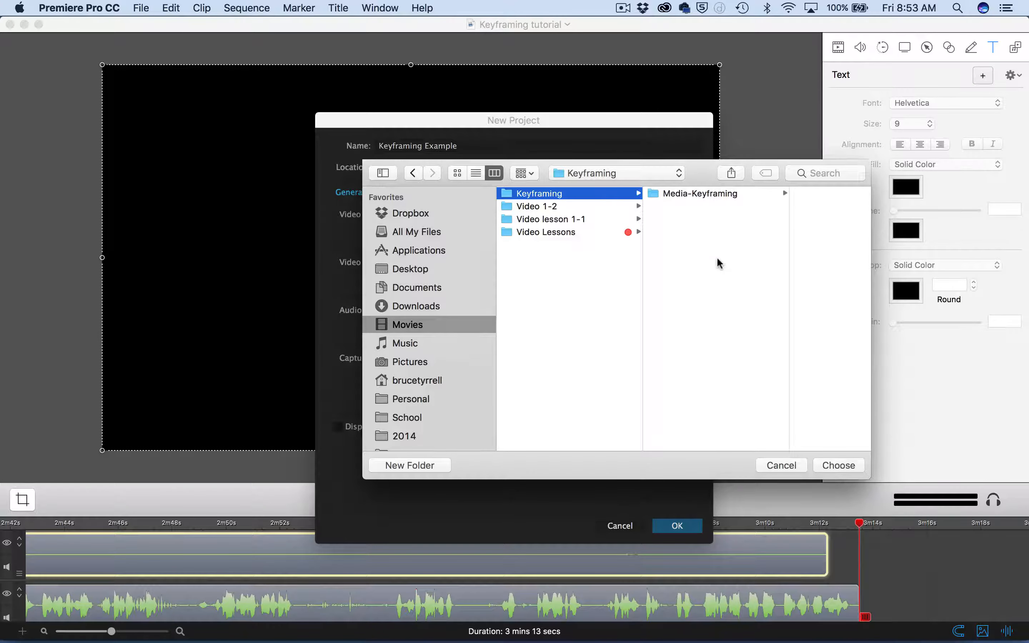
left_click(845, 468)
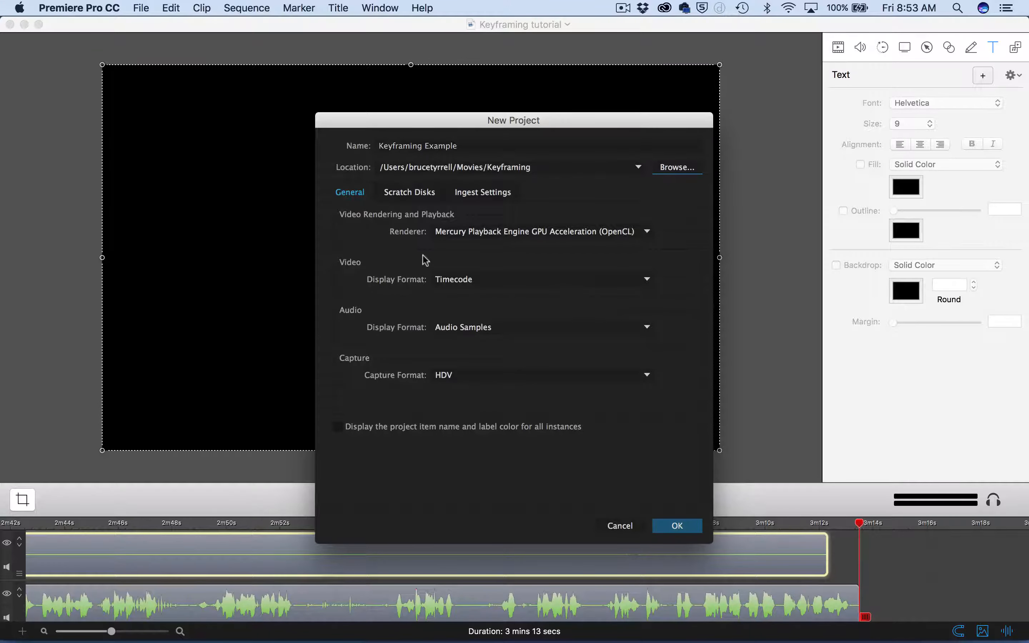
left_click(661, 525)
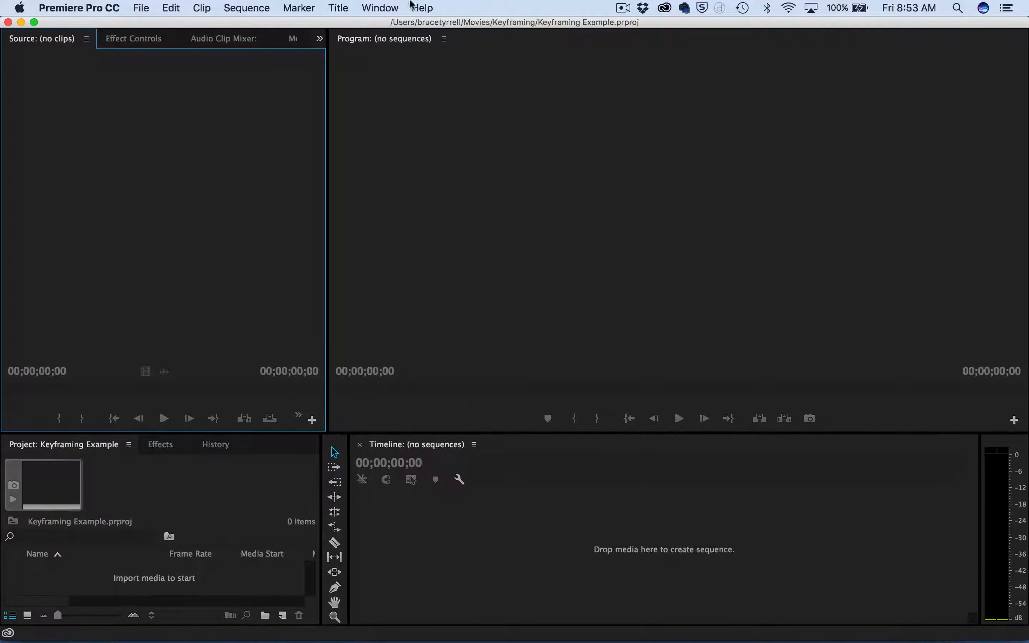
- Reset the Editing workspace to its saved layout
left_click(379, 6)
mouse_move(389, 27)
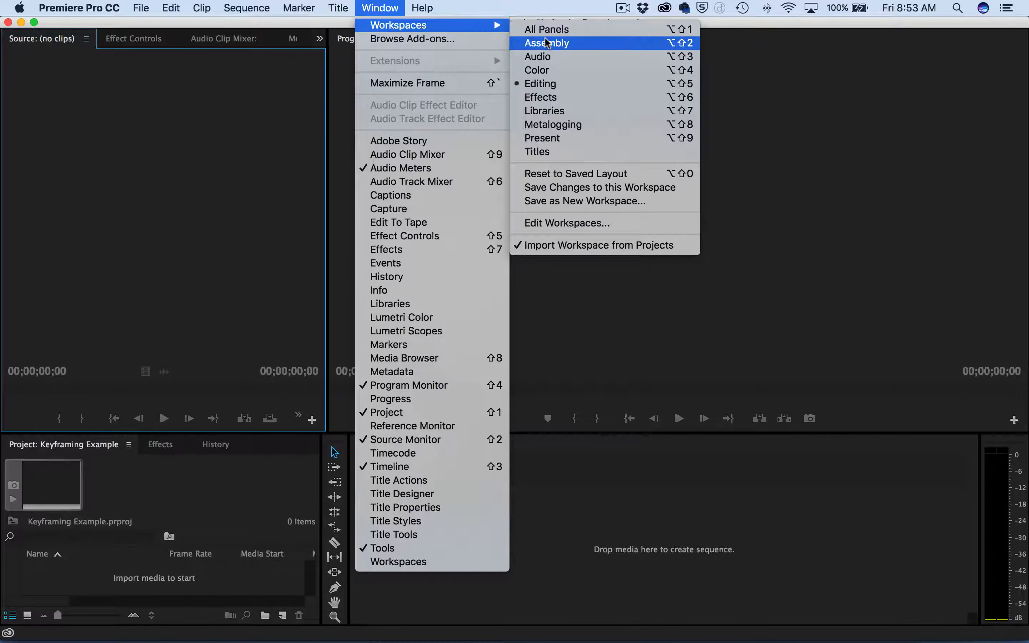
left_click(548, 174)
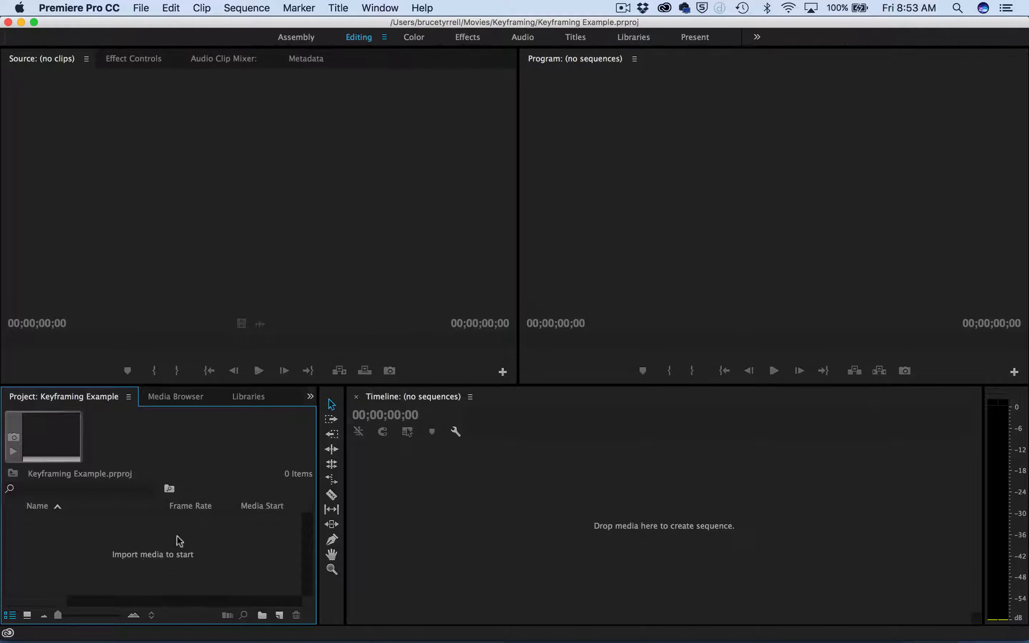
- Import MVI_9218.MOV from the Media-Keyframing folder into the project
right_click(144, 546)
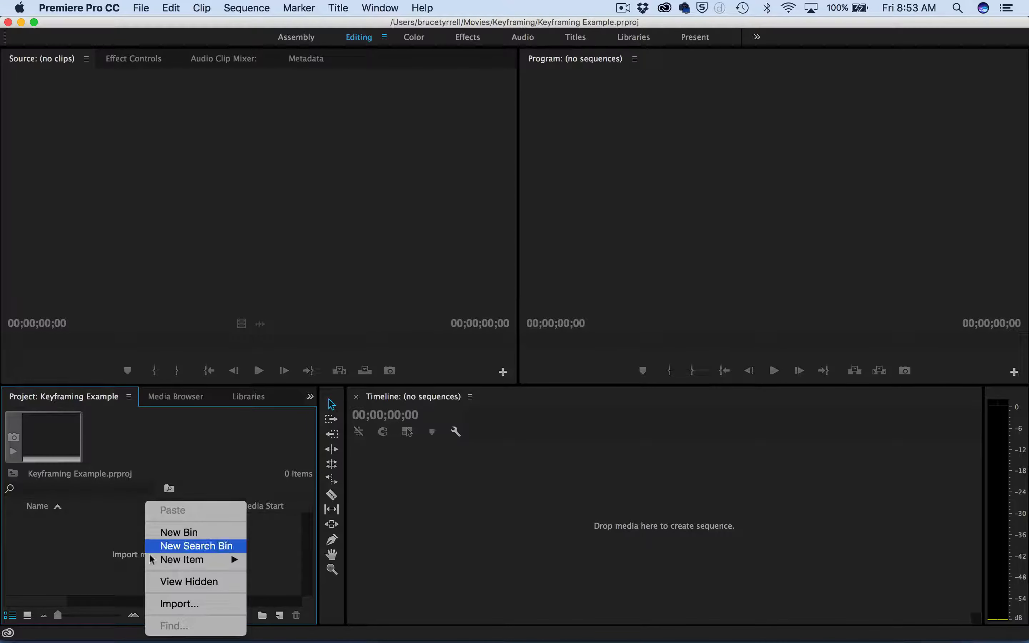
left_click(174, 603)
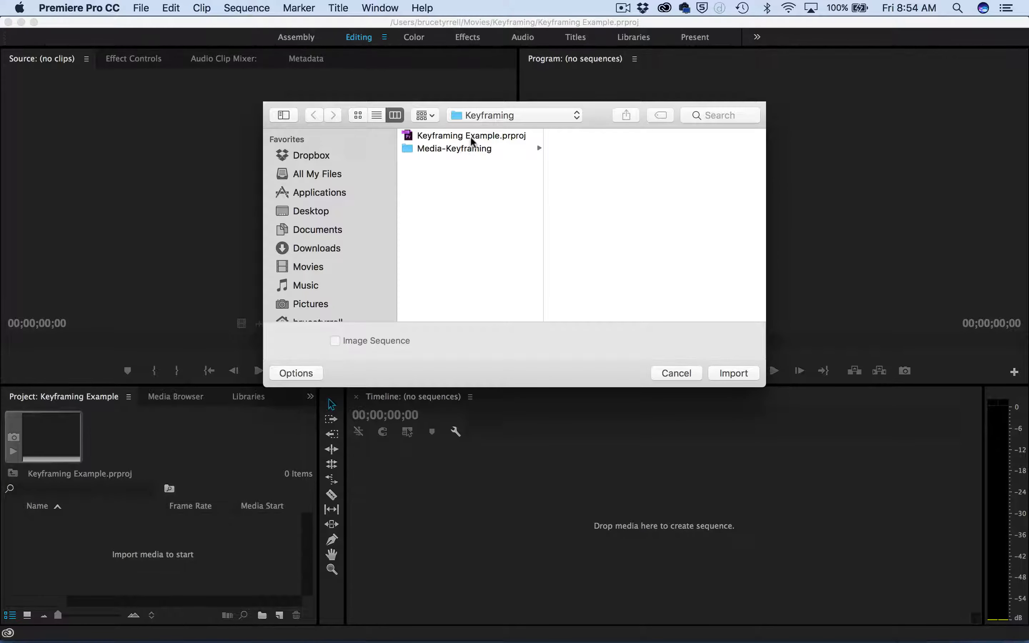
left_click(471, 149)
double_click(570, 134)
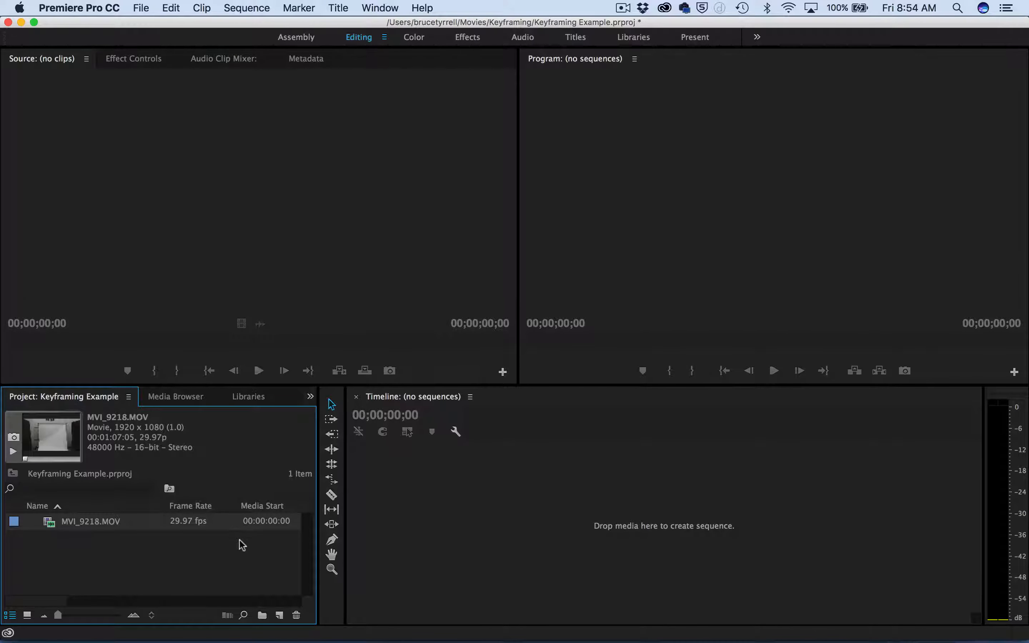
- Select the imported MVI_9218.MOV clip and switch the project items to Icon View
left_click(270, 558)
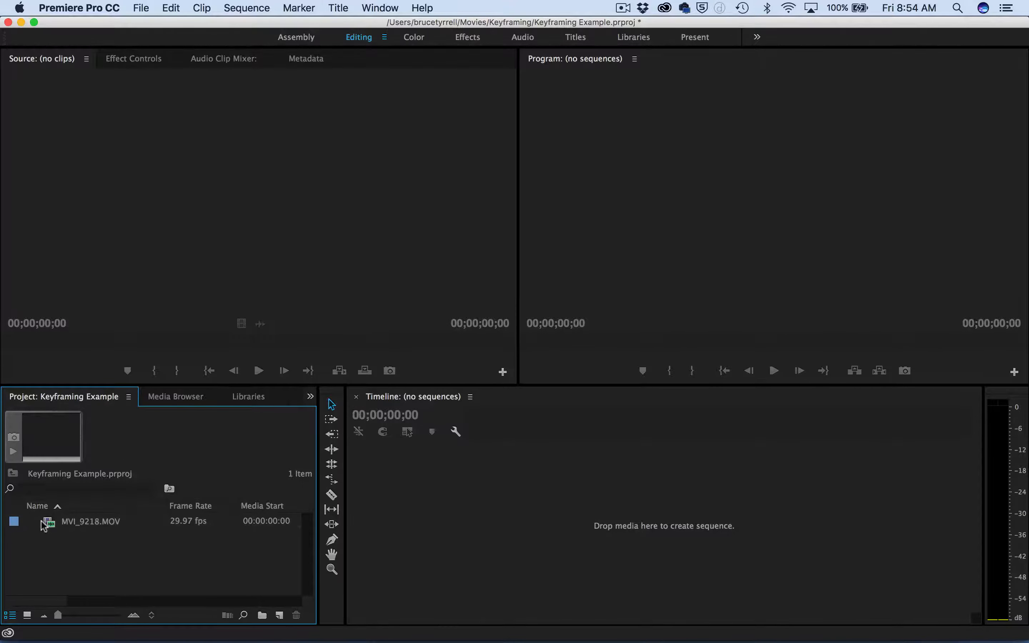
left_click(52, 527)
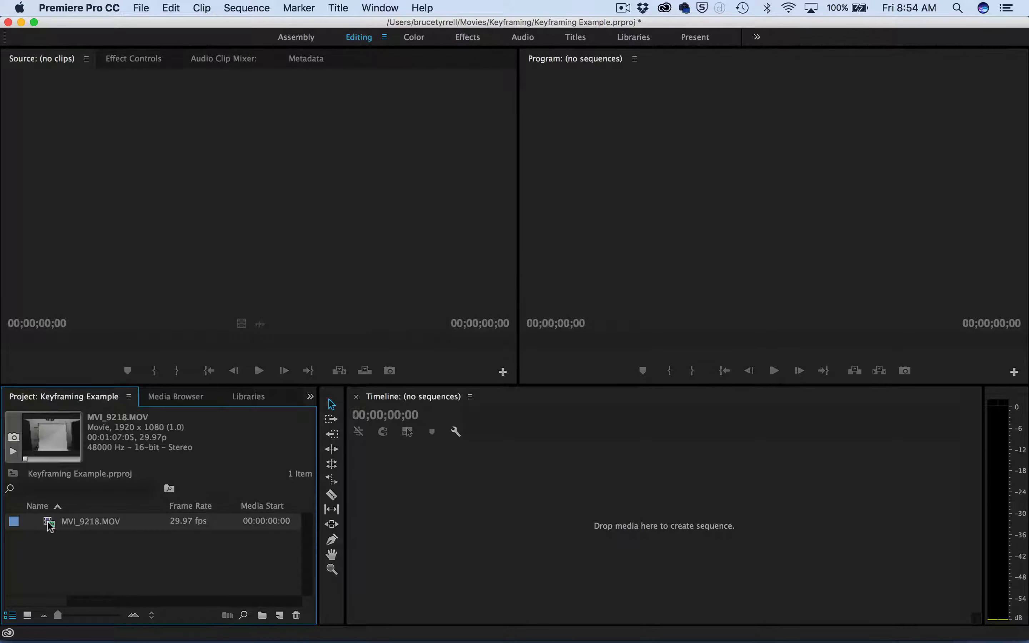
left_click(27, 615)
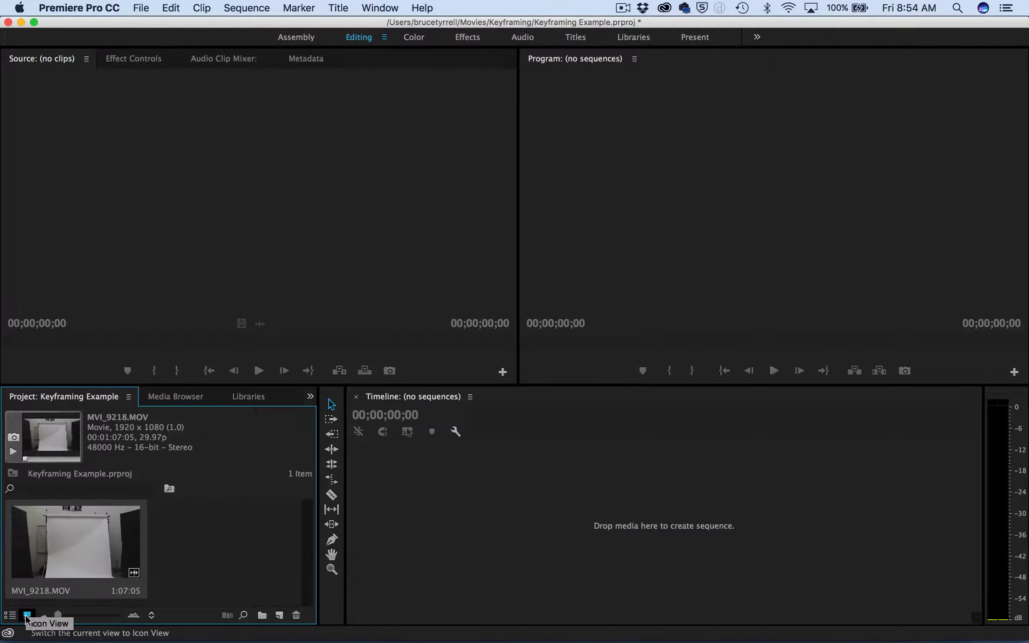
- Load MVI_9218.MOV in the Source Monitor and scrub through the footage to about 00:01:06:18
double_click(93, 551)
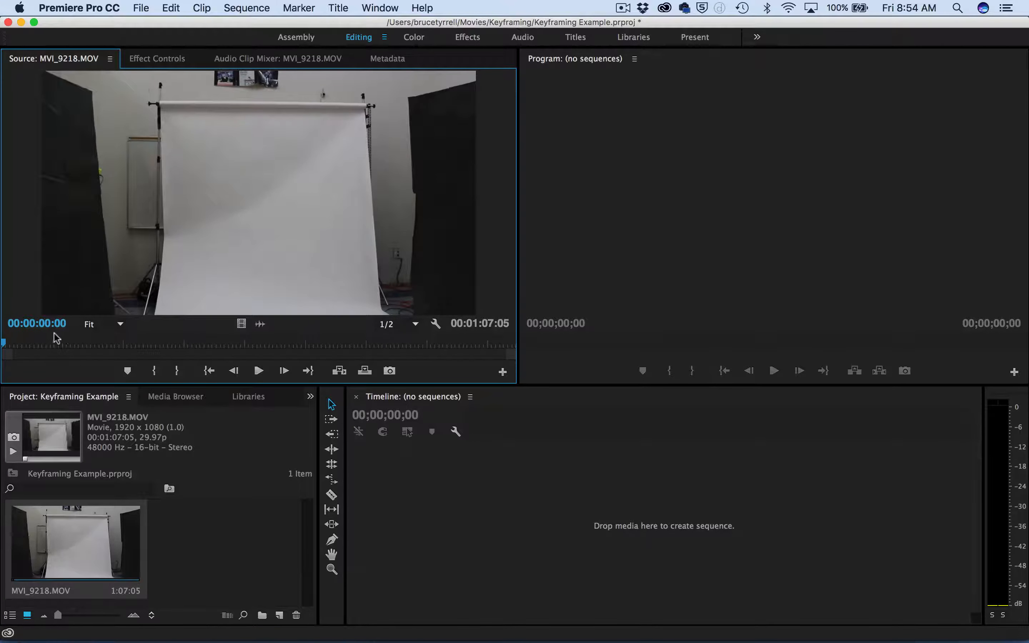
left_click(27, 343)
left_click_drag(26, 344, 509, 344)
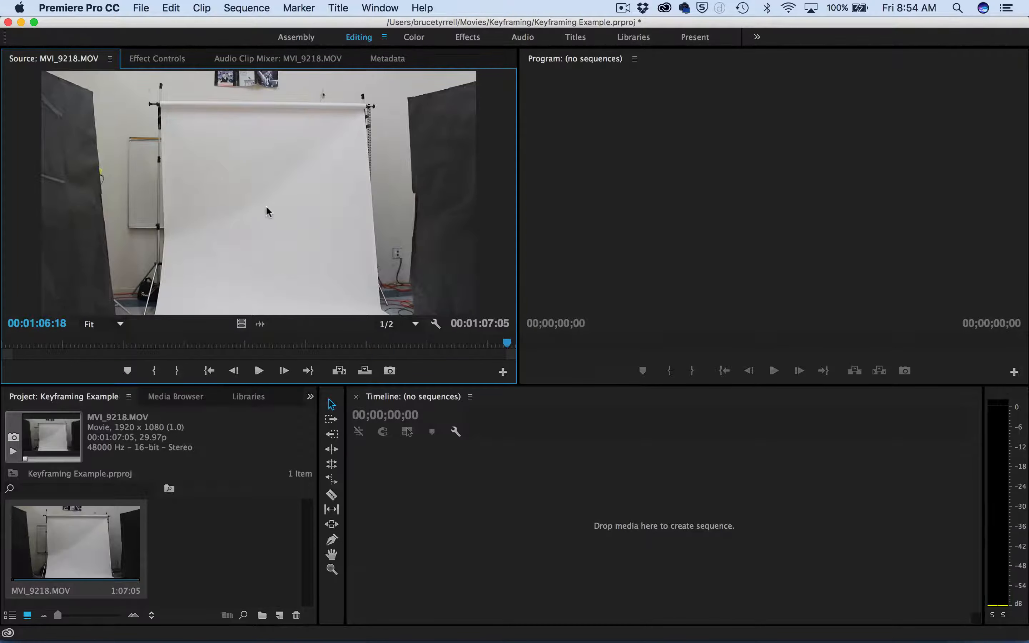
- Create a sequence from the MVI_9218.MOV clip and rename the sequence "Keyframing example"
left_click_drag(266, 207, 782, 485)
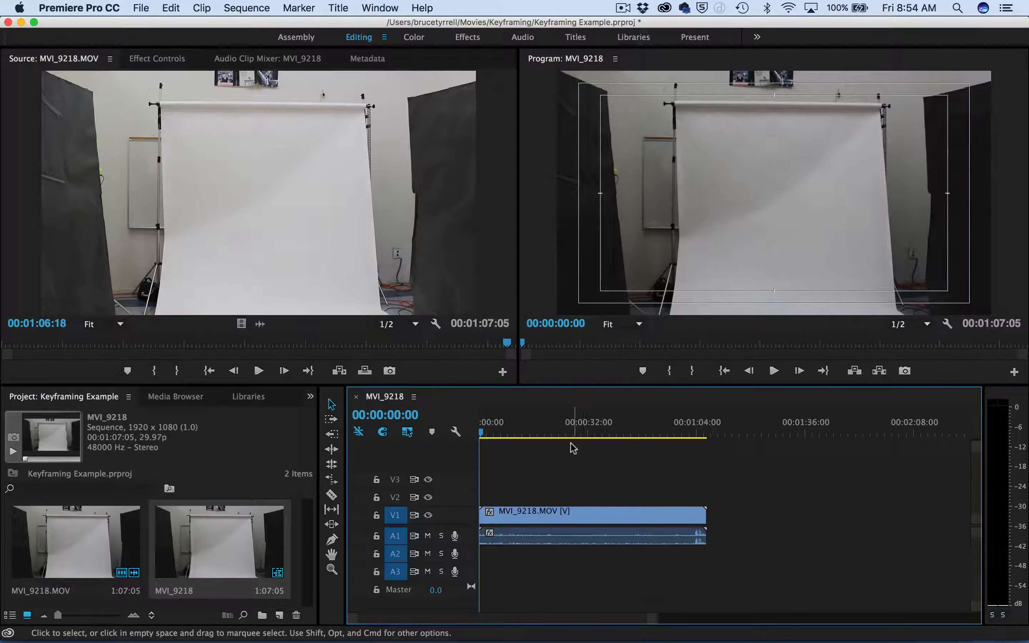
left_click_drag(566, 431, 447, 433)
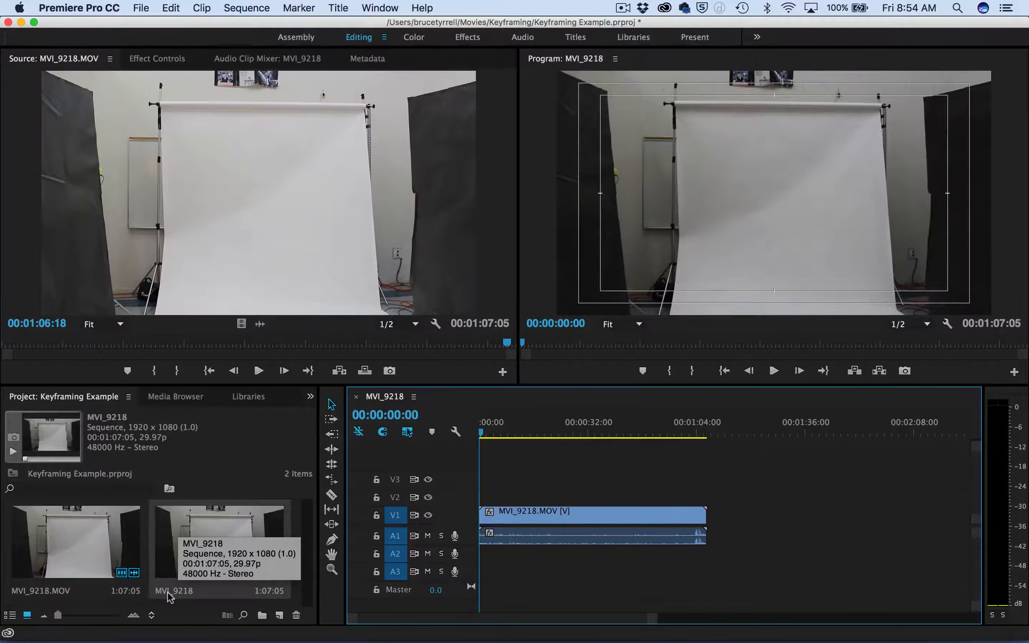
left_click(182, 592)
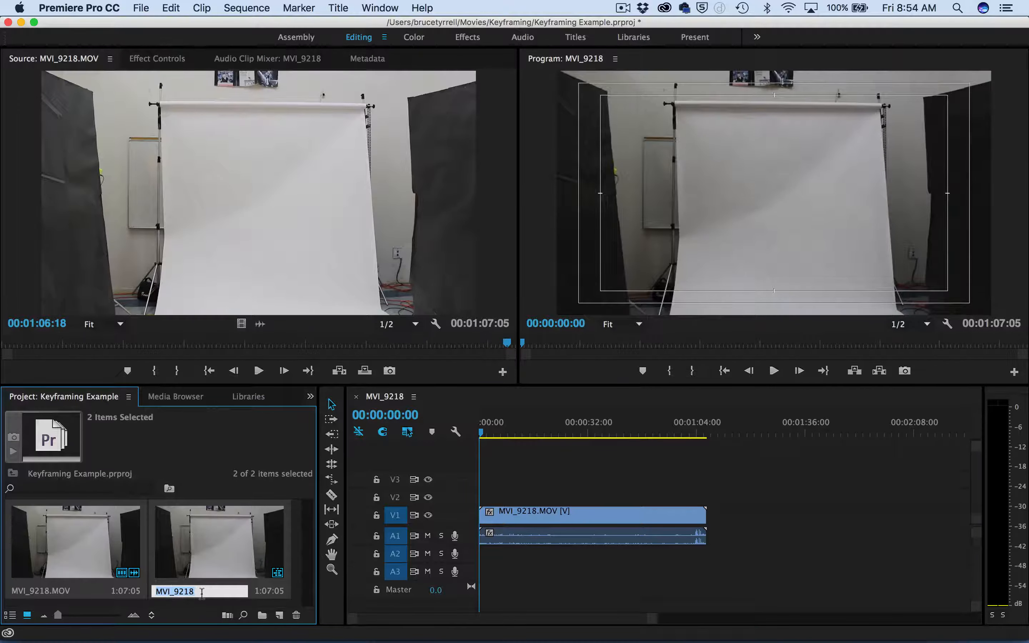
type("Keyframing example")
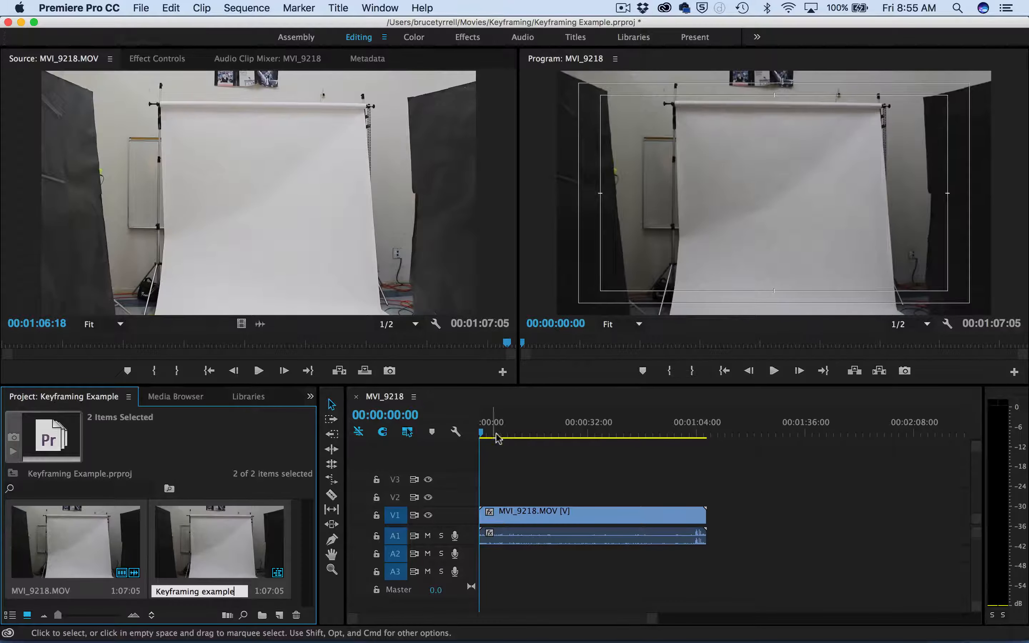
- Move the playhead to 00:00:07:17 and create a default still title named "Motion" with the suggested video settings
mouse_move(498, 435)
left_mouse_down()
mouse_move(482, 434)
mouse_move(506, 434)
left_mouse_up()
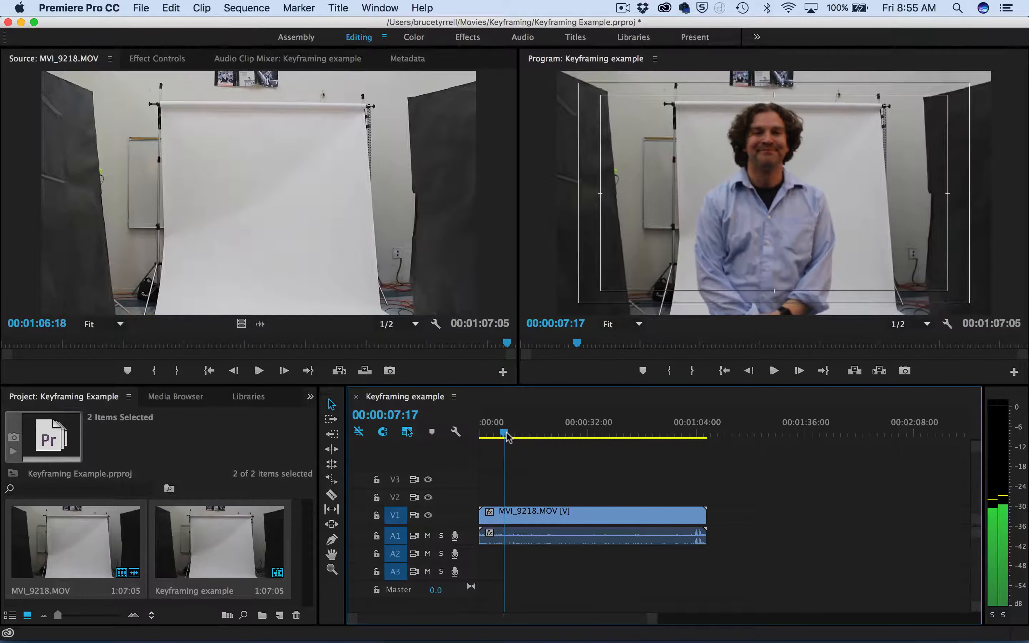
left_click(337, 7)
mouse_move(362, 48)
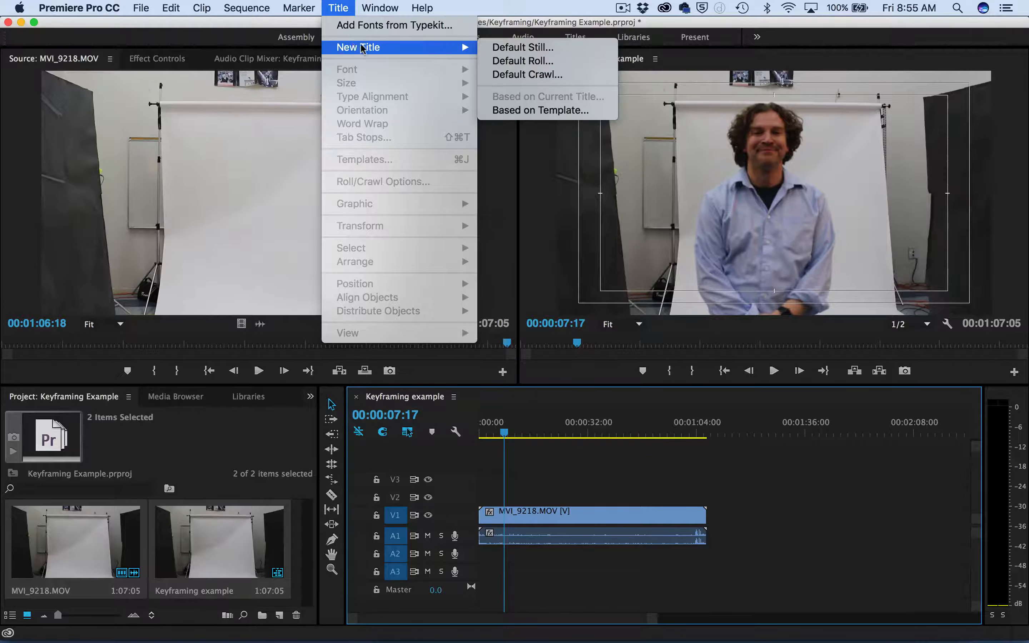
left_click(515, 47)
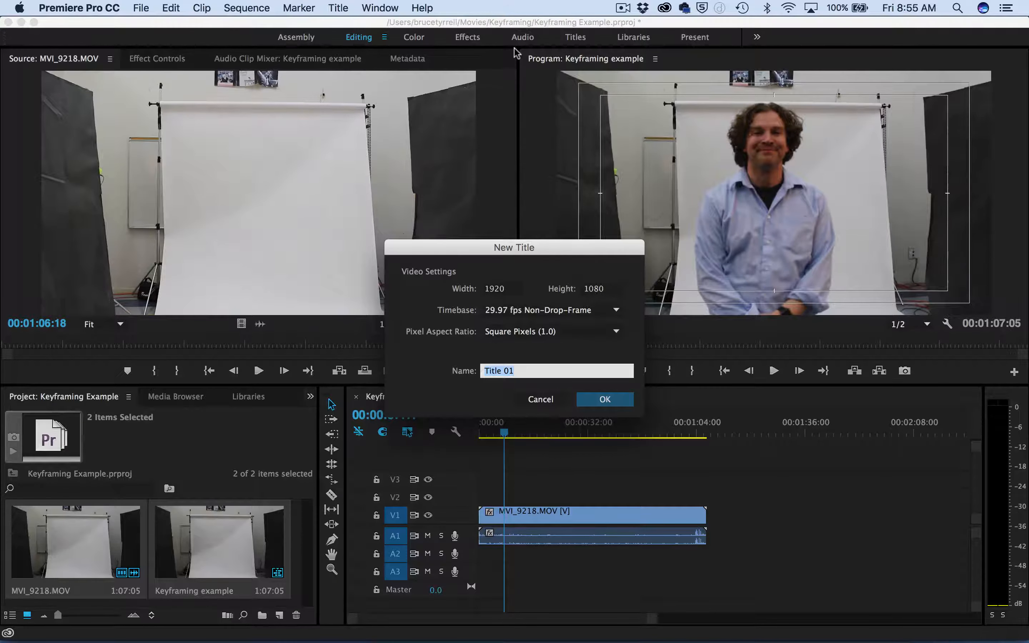
type("Motion")
left_click(601, 402)
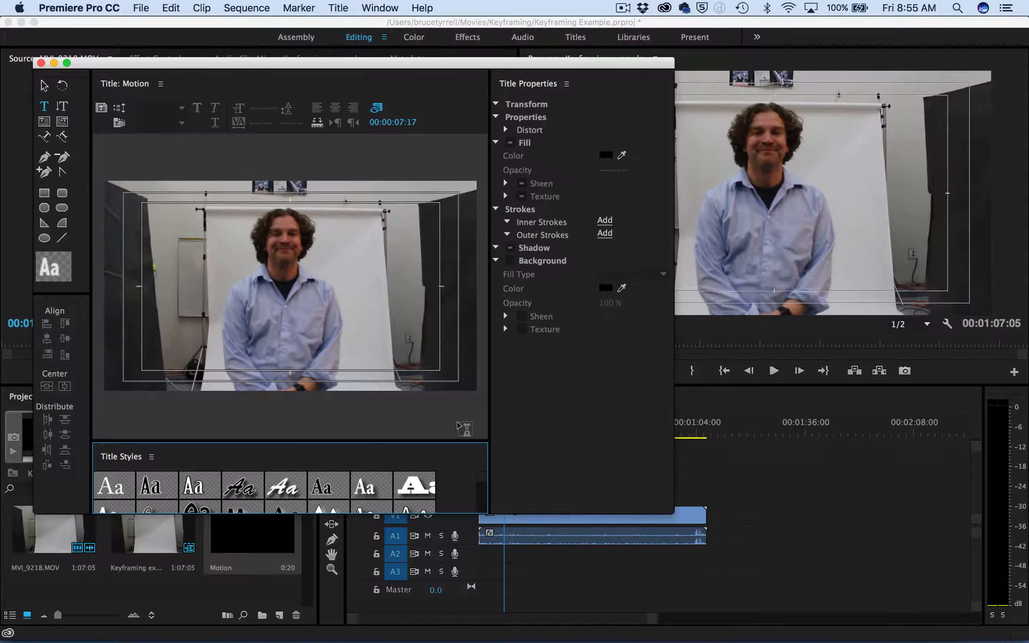
- Choose the Caslon Red 84 title style and add the text "Motion" over the man in the frame
scroll(480, 484, "down", 5)
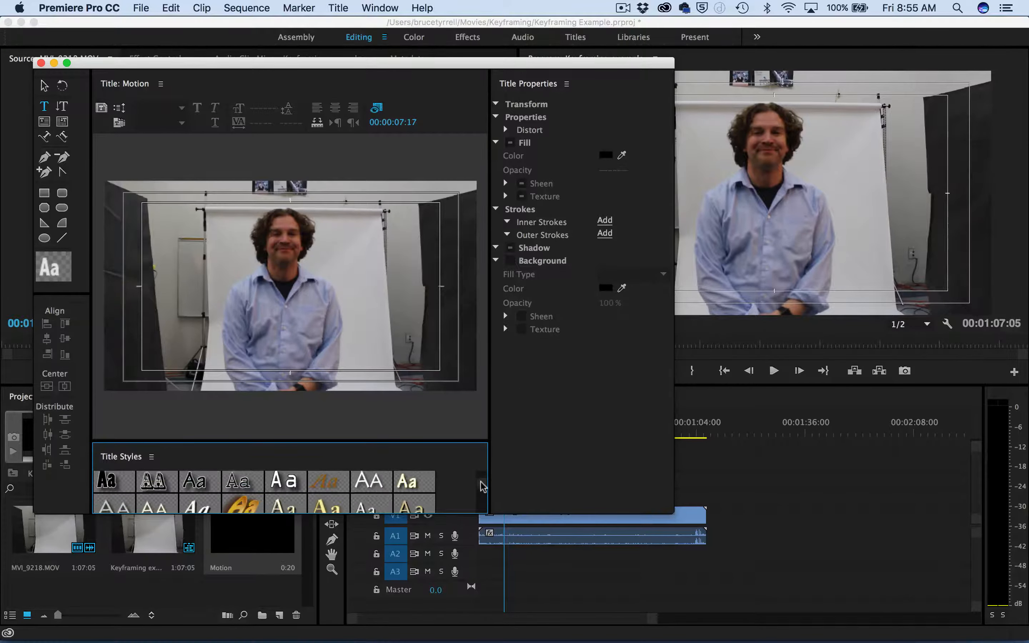
scroll(481, 484, "down", 3)
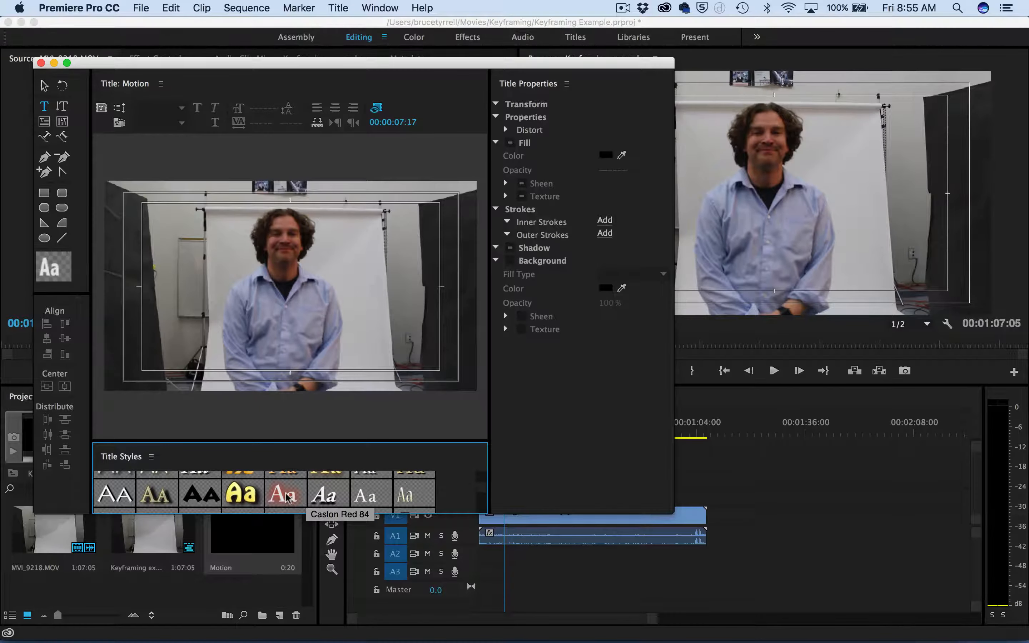
left_click(287, 498)
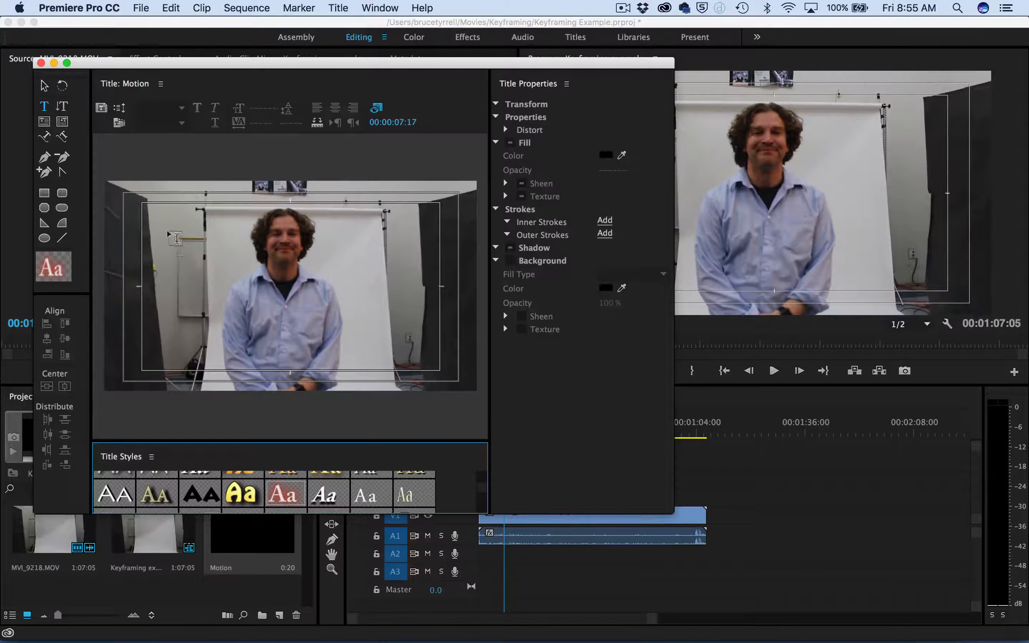
left_click(248, 267)
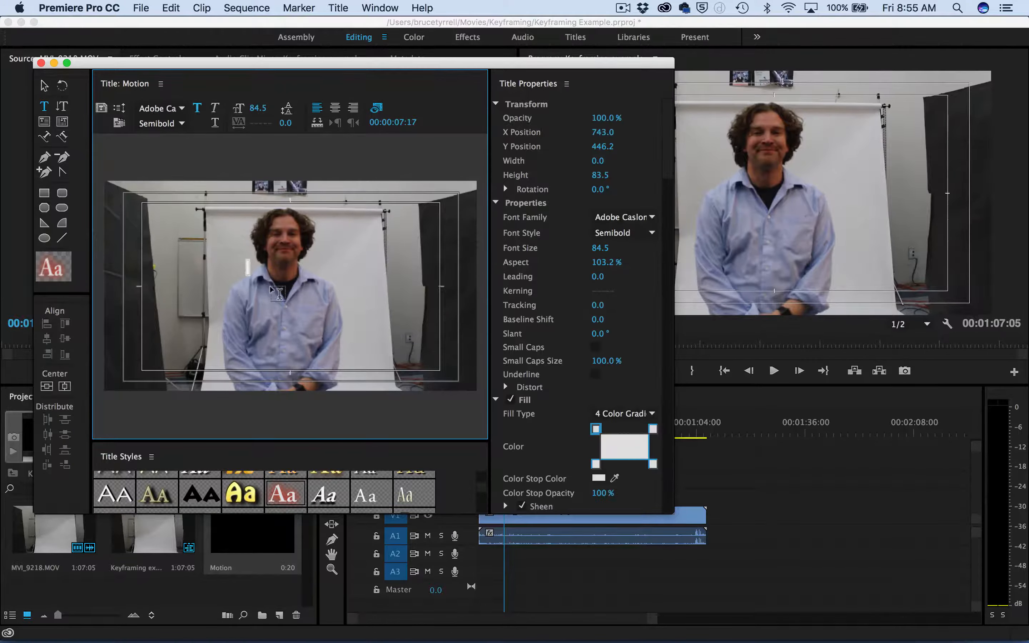
type("Motion")
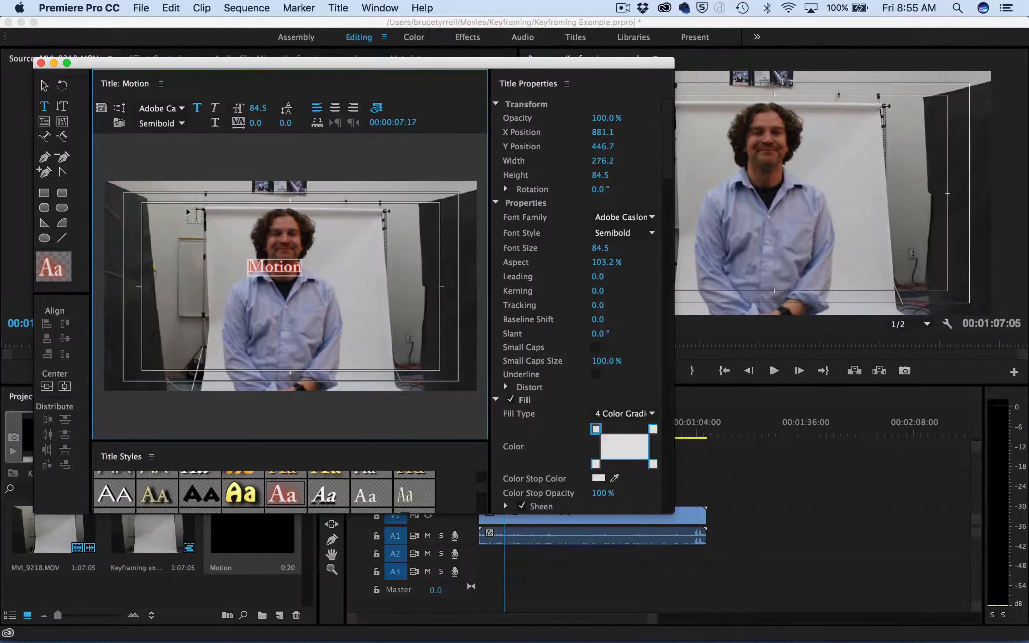
- Center the Motion text horizontally and vertically, enlarge its font size to about 122.5, and close the title editor
left_click(46, 386)
left_click(64, 387)
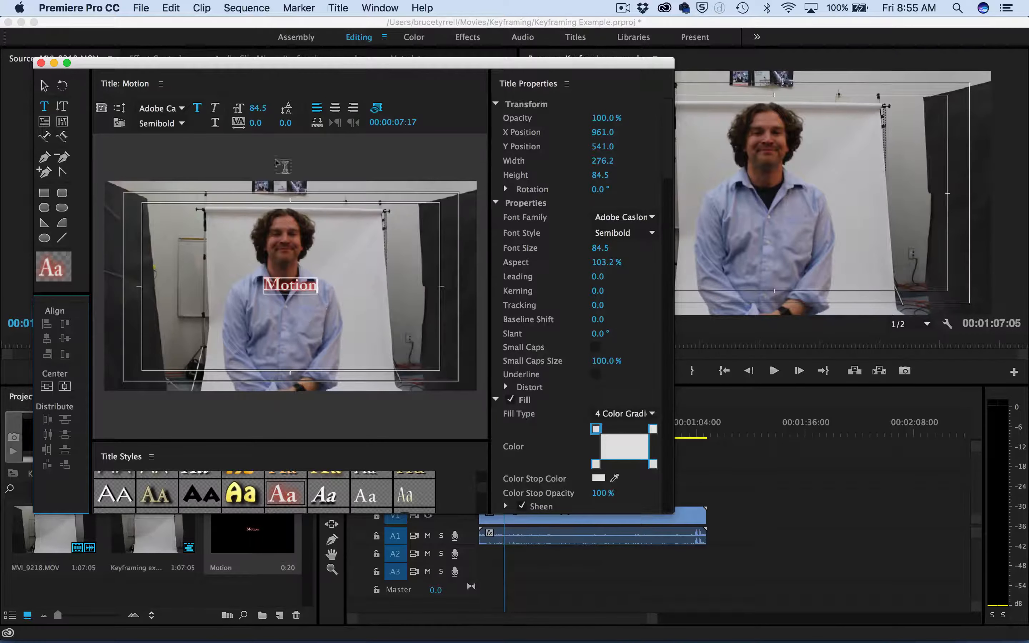
left_click_drag(255, 110, 256, 109)
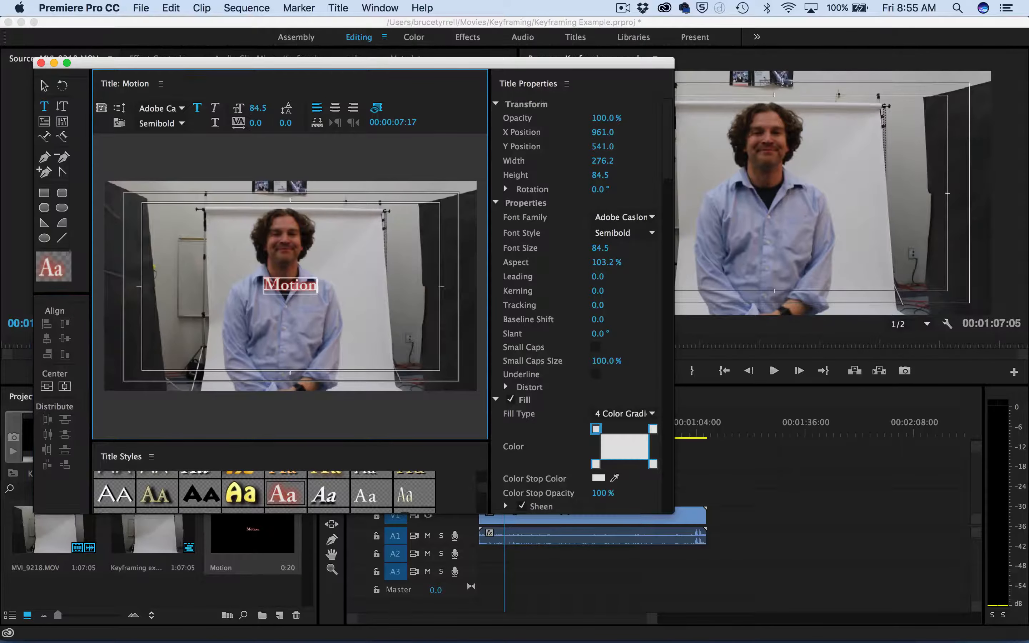
left_click(256, 110)
left_click(292, 286)
double_click(292, 286)
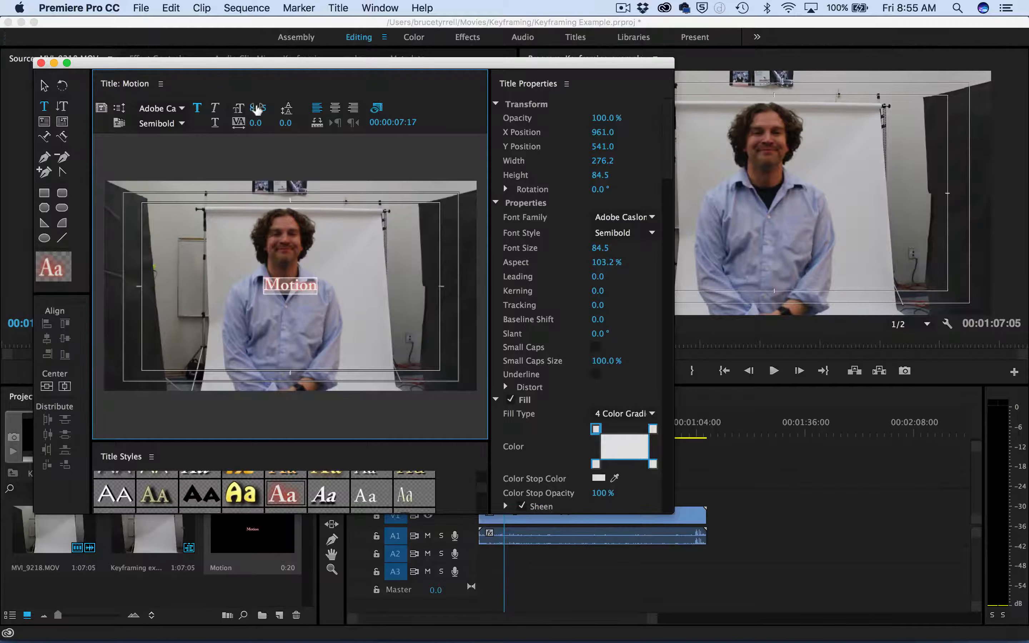
mouse_move(252, 109)
left_mouse_down()
mouse_move(279, 109)
mouse_move(265, 108)
left_mouse_up()
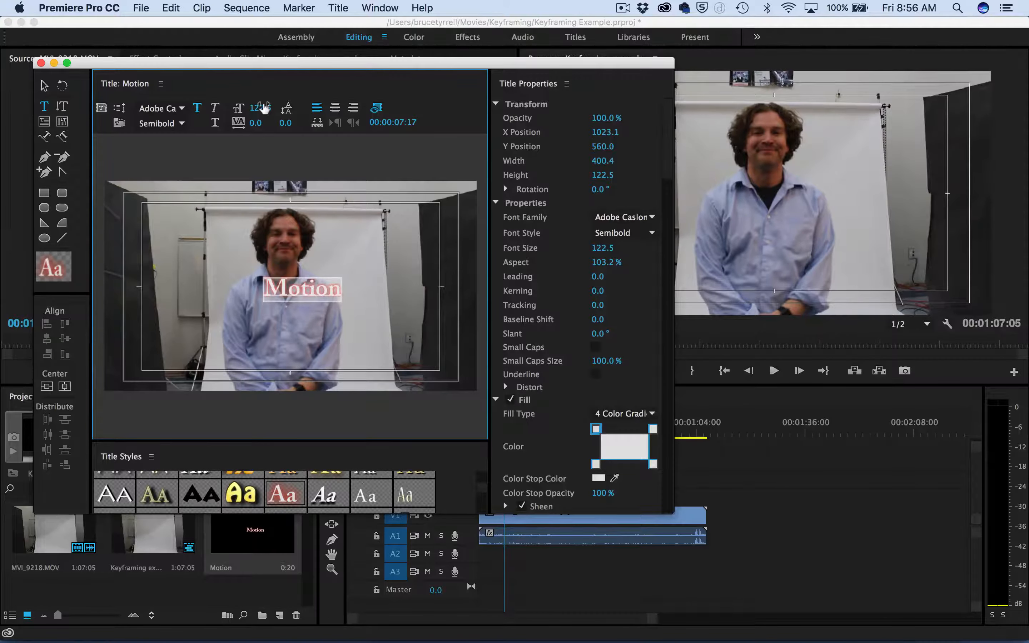
left_click(41, 63)
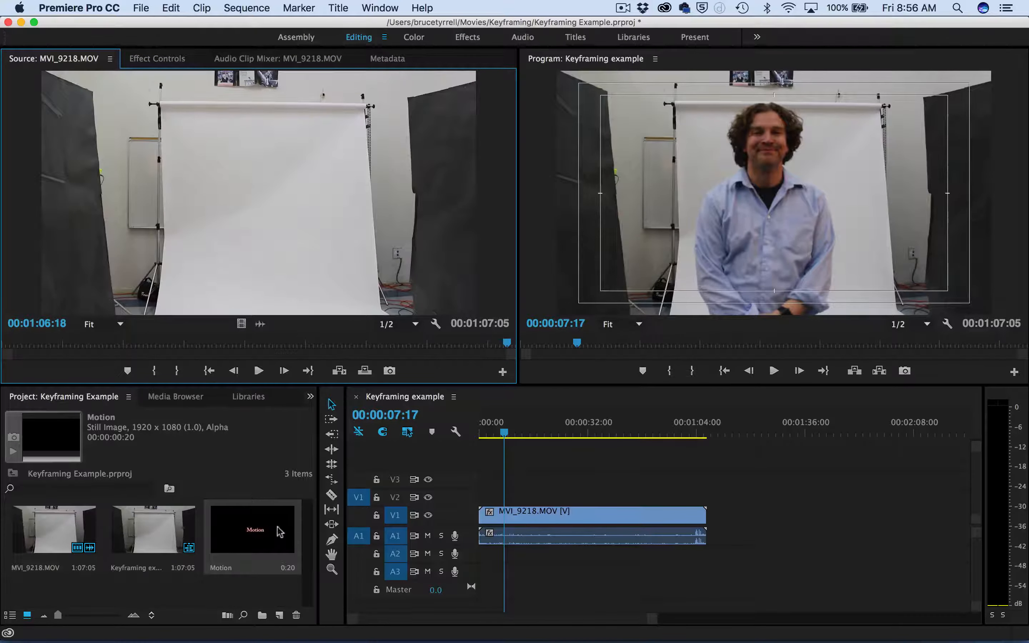
- Place the Motion title on track V2 above the footage, starting at 00:00:16:06
left_click(530, 435)
mouse_move(531, 438)
left_mouse_down()
mouse_move(539, 439)
mouse_move(504, 438)
mouse_move(534, 431)
left_mouse_up()
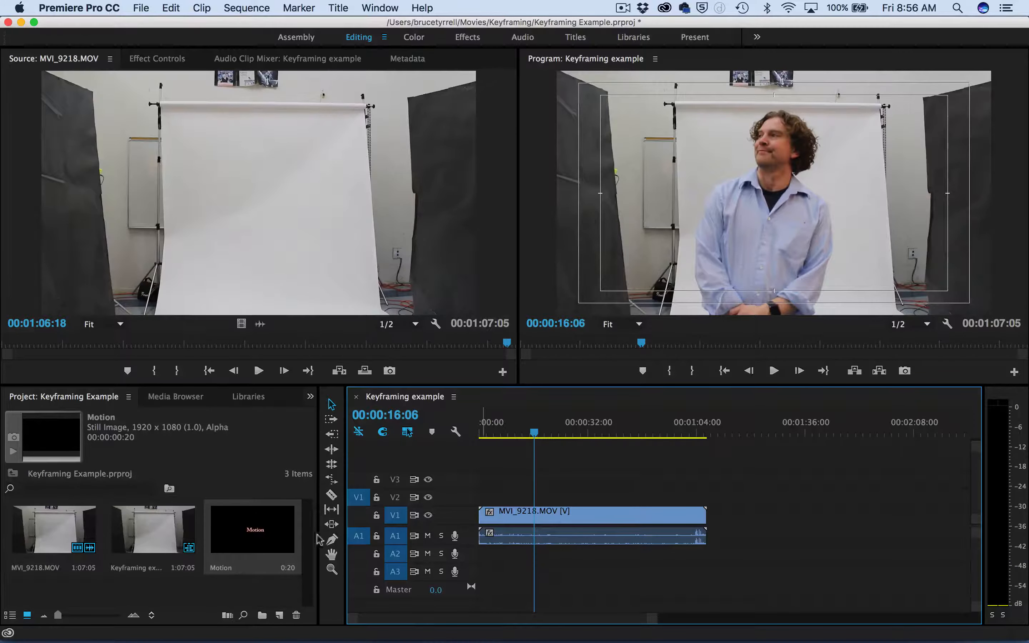
left_click_drag(251, 534, 537, 490)
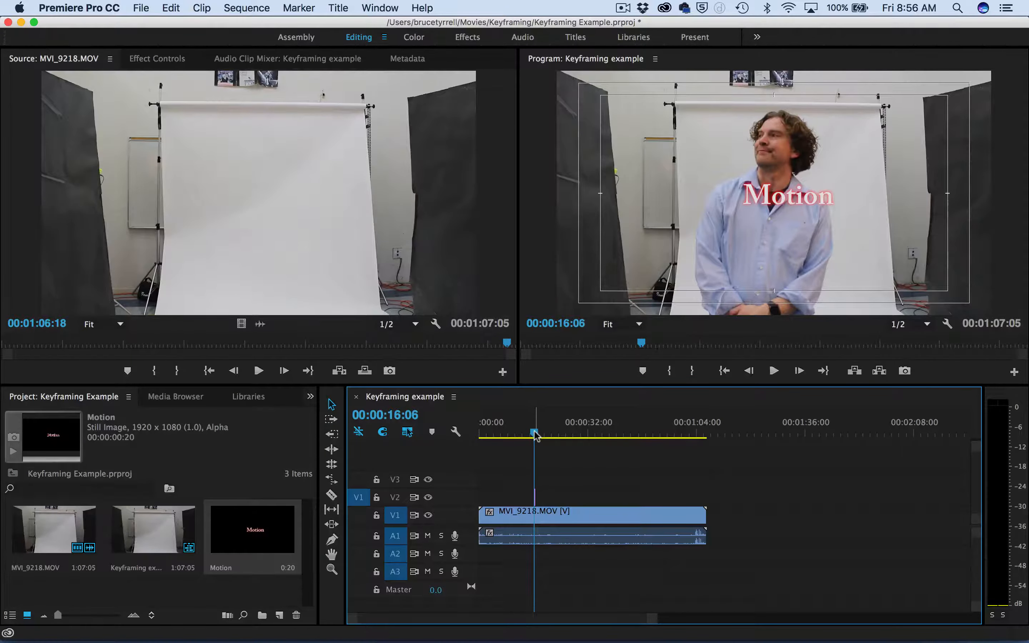
- Extend the end of the Motion title clip to 00:00:22:15 and move the playhead to 00:00:19:12 within it
left_click_drag(534, 434, 556, 437)
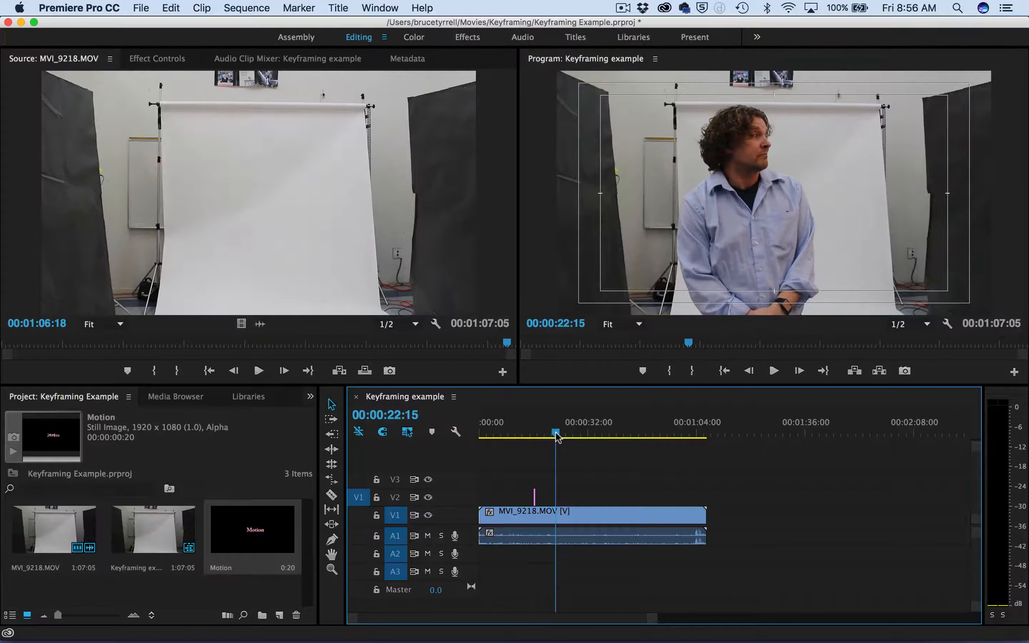
left_click_drag(654, 618, 551, 620)
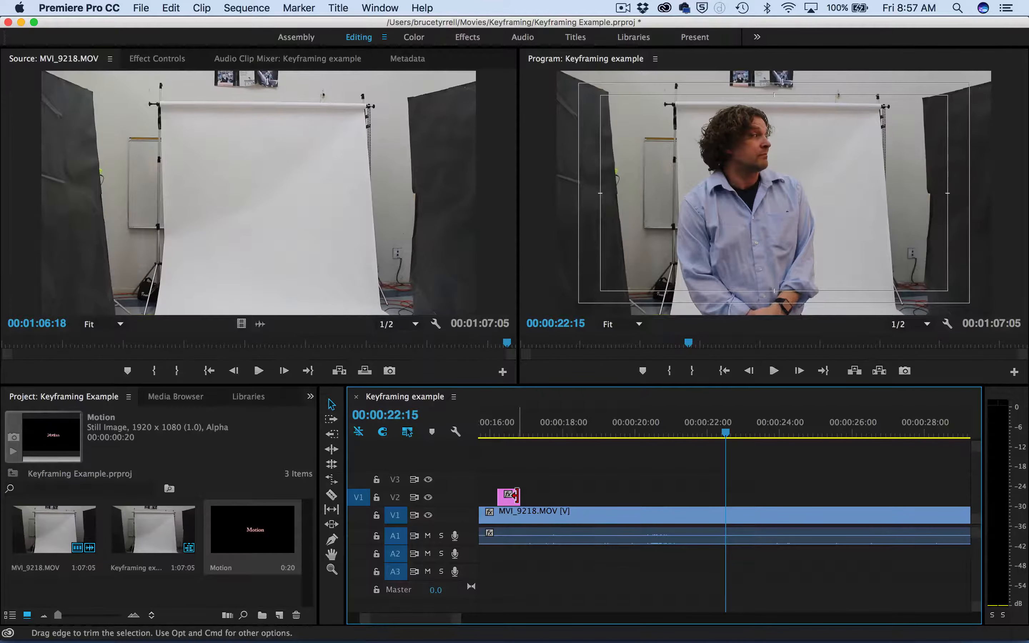
left_click_drag(515, 495, 719, 497)
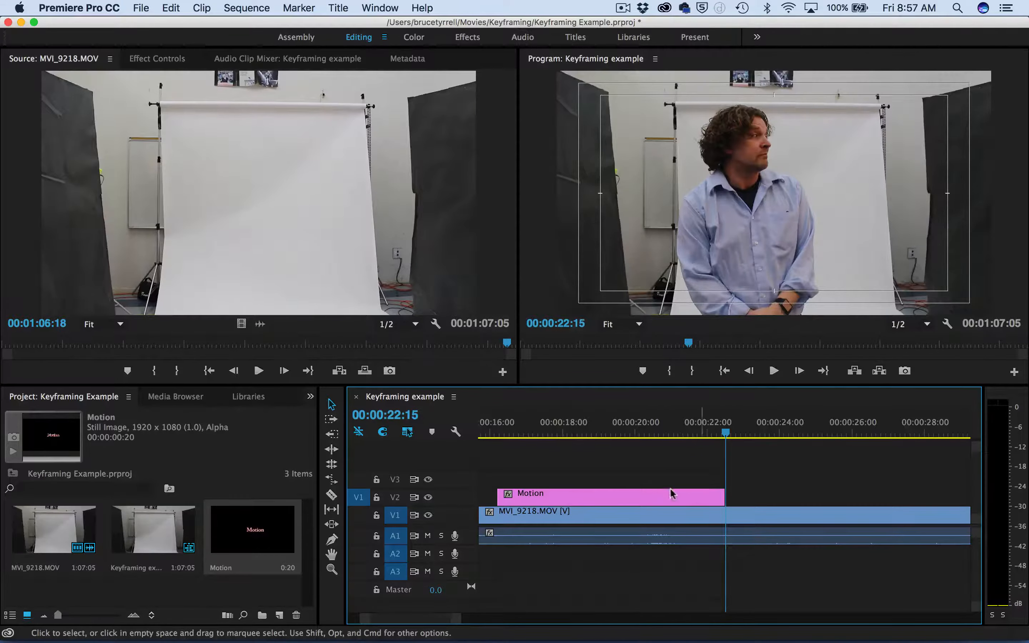
left_click_drag(678, 431, 614, 444)
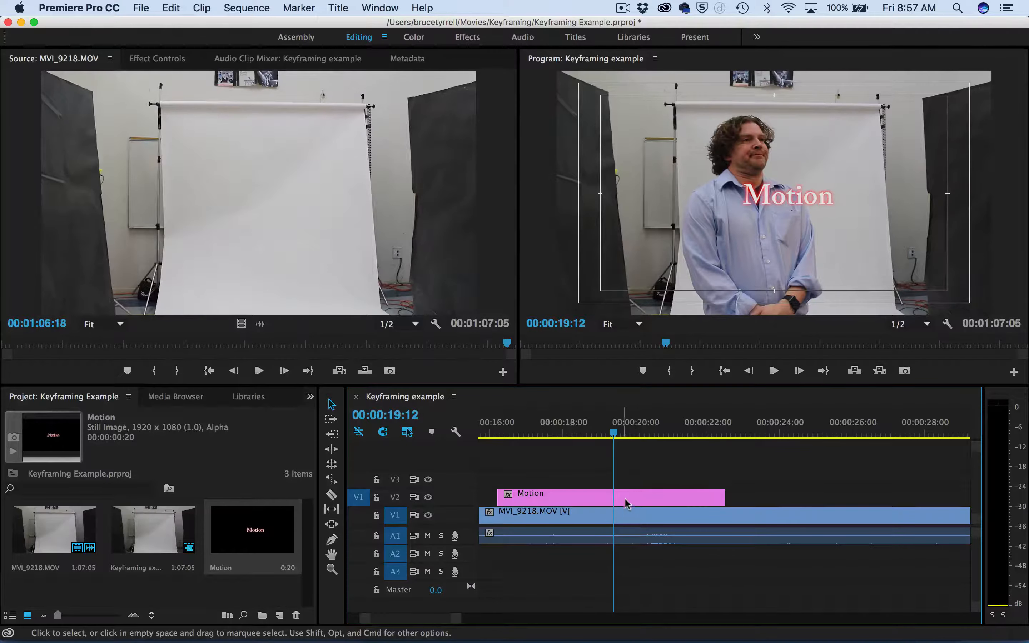
left_click(636, 499)
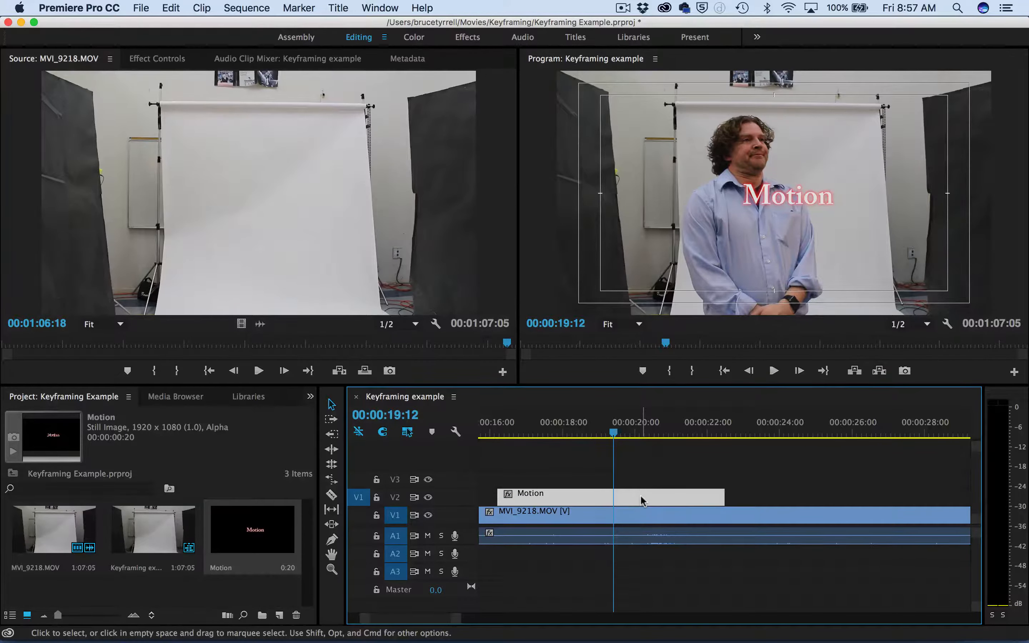
double_click(641, 501)
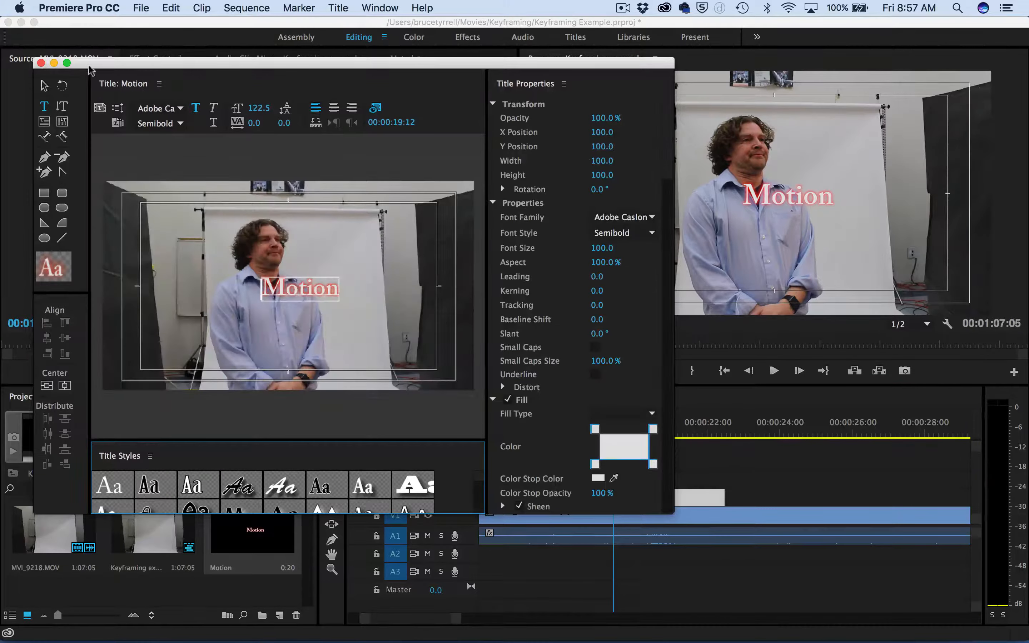
left_click(41, 62)
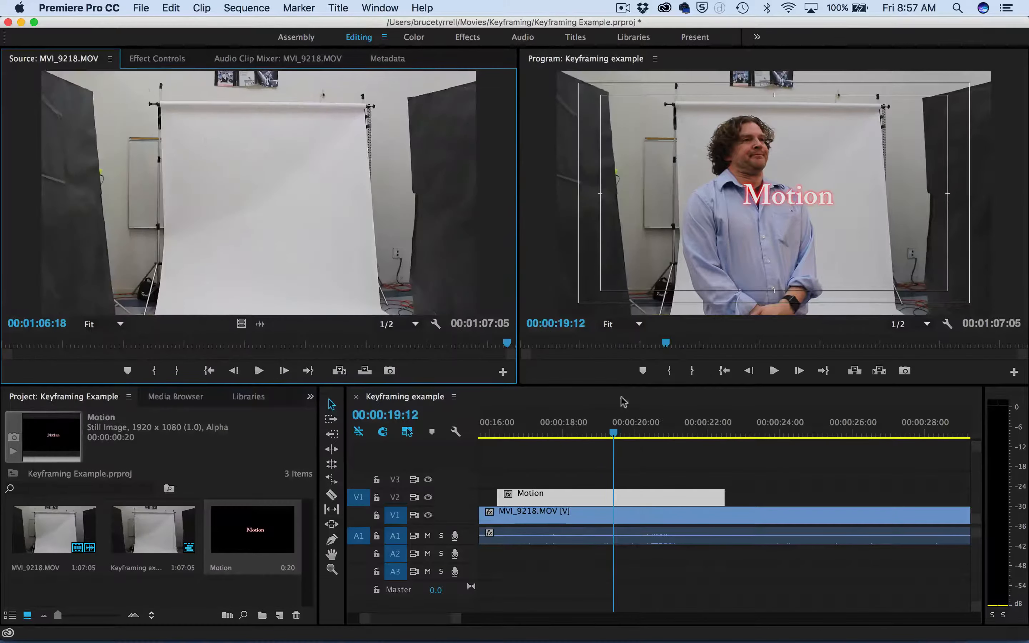
left_click(642, 475)
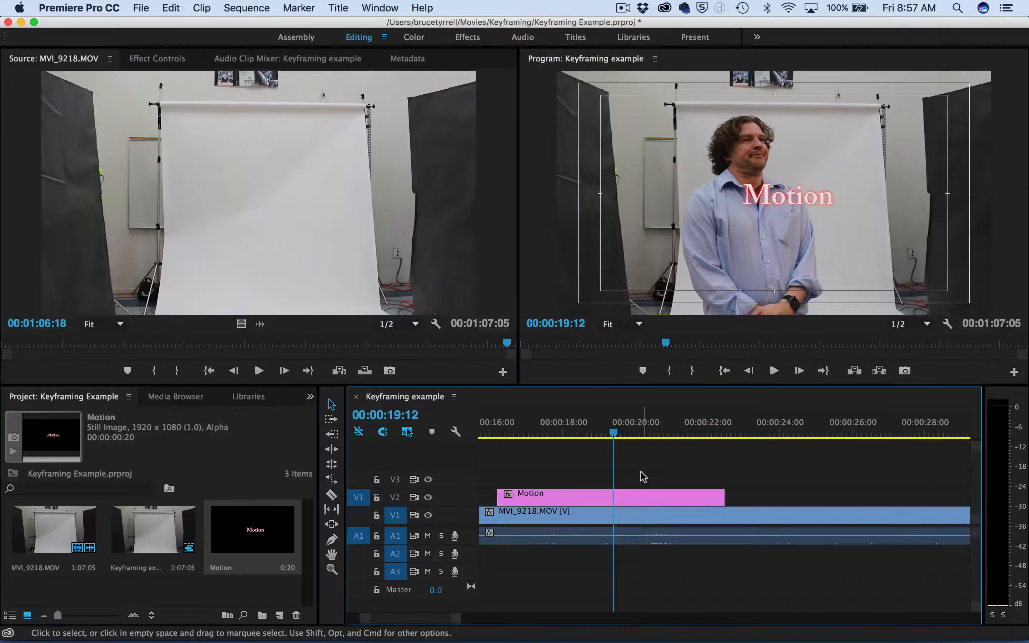
- Show the Effect Controls of the Motion title clip on V2 and collapse its Opacity settings
left_click(630, 500)
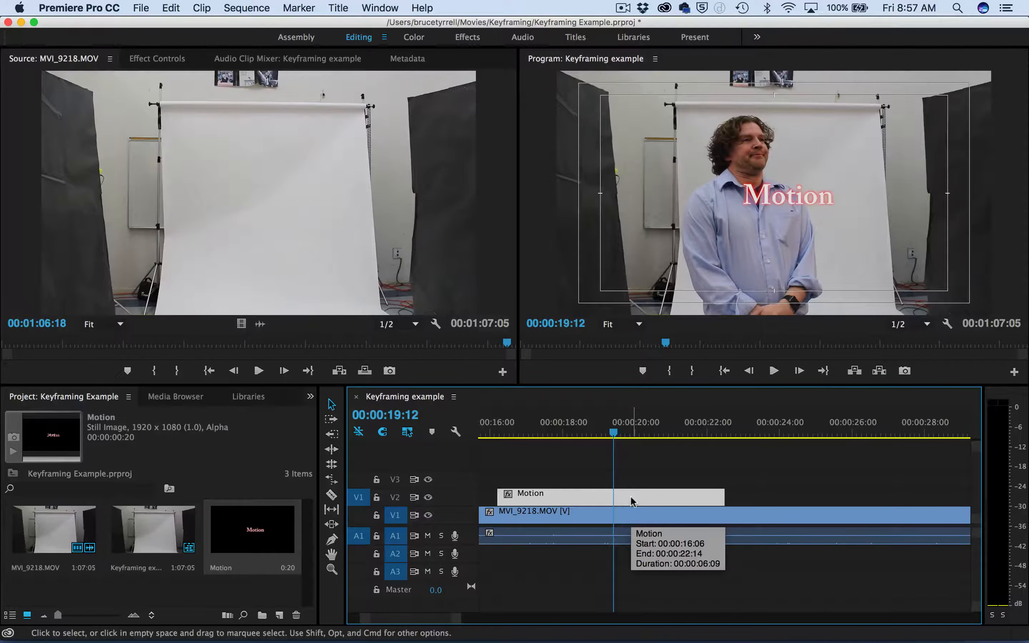
left_click(144, 64)
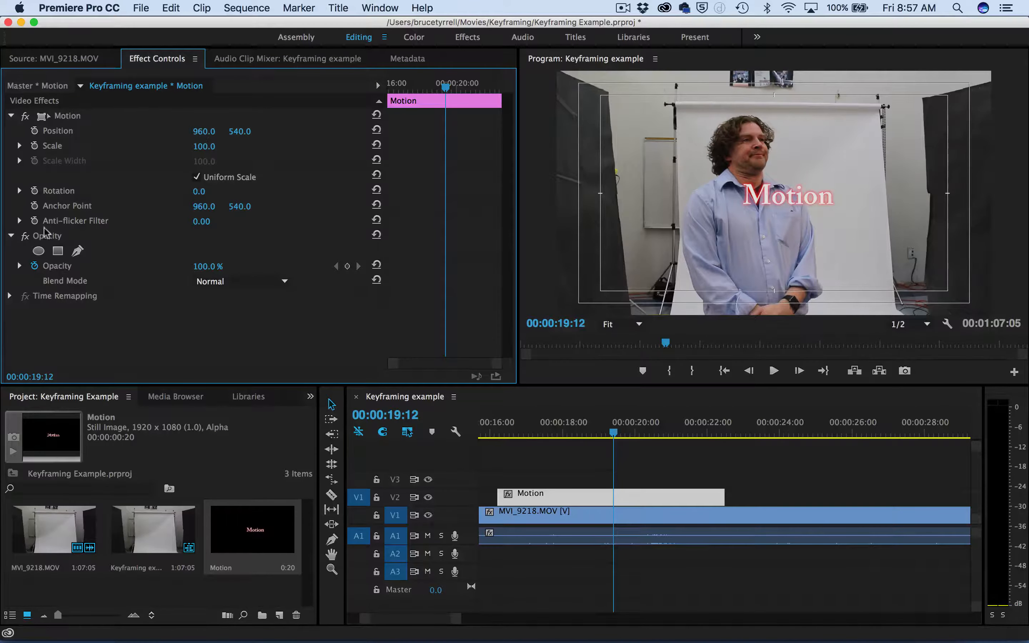
left_click(12, 237)
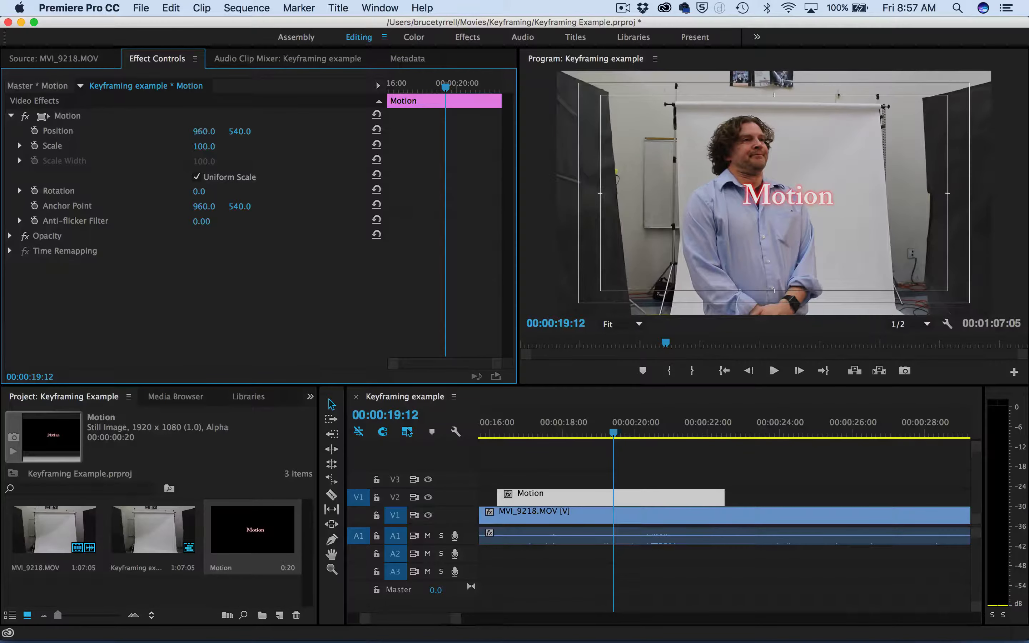
- Move the Motion title partly off the frame's left edge to position -128.8, 326.9 and scrub the sequence to check its placement
mouse_move(204, 131)
left_mouse_down()
mouse_move(98, 131)
mouse_move(298, 131)
mouse_move(188, 131)
left_mouse_up()
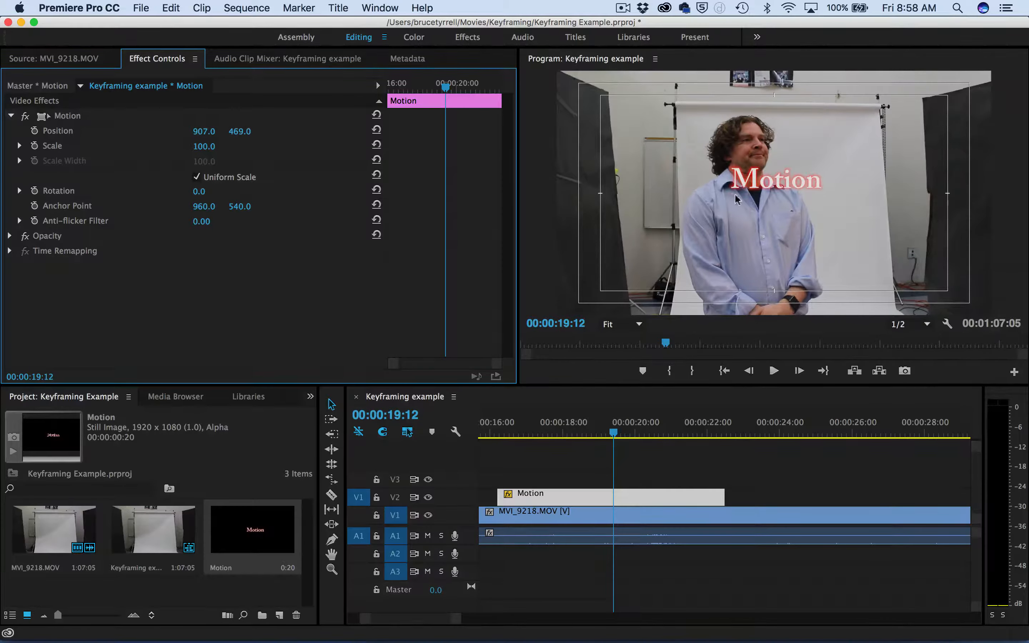
left_click(754, 186)
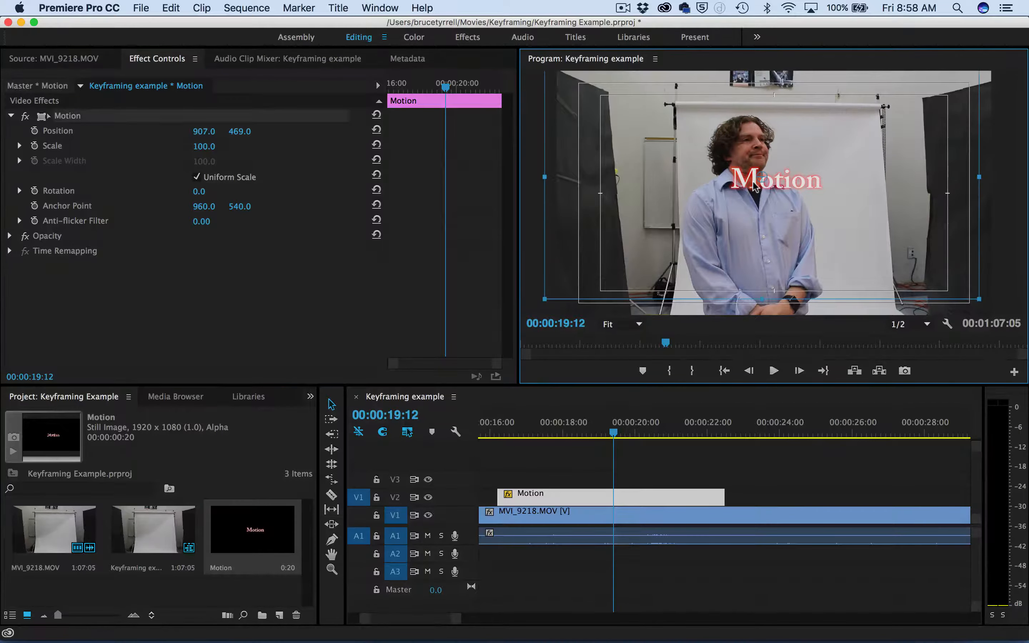
left_click_drag(754, 186, 519, 151)
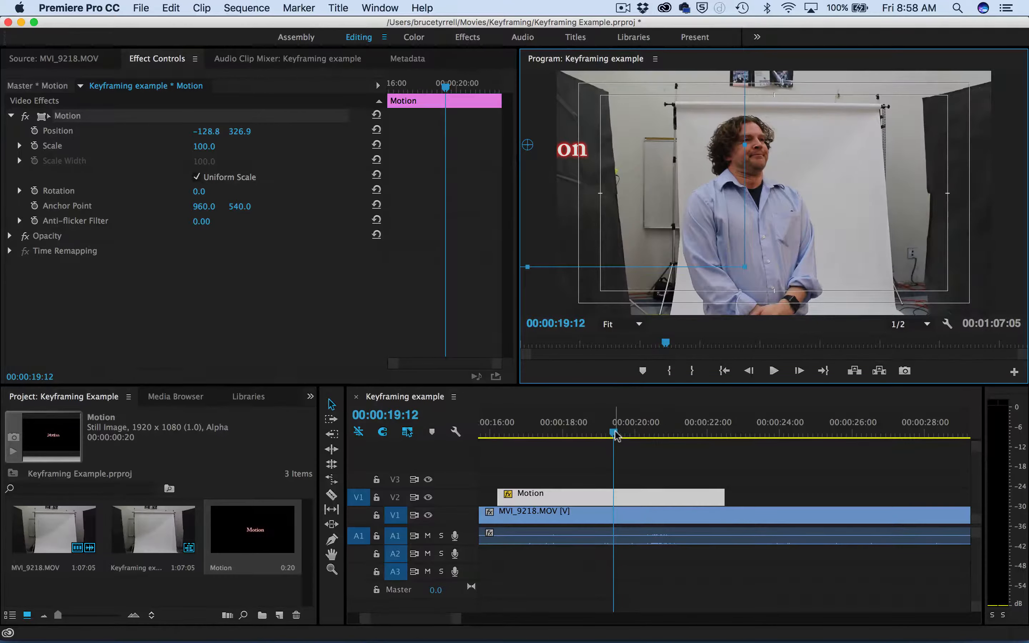
left_click_drag(615, 434, 639, 441)
left_click_drag(588, 441, 608, 441)
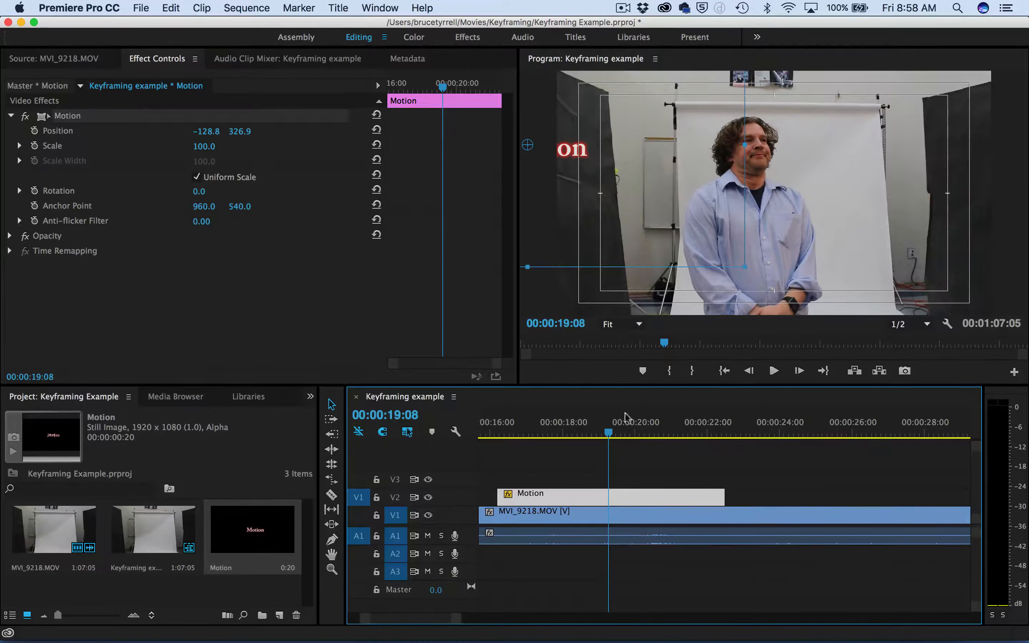
- Enlarge track V2 and set the Motion title clip to display its Motion Position keyframes in the timeline
left_click_drag(608, 433, 498, 442)
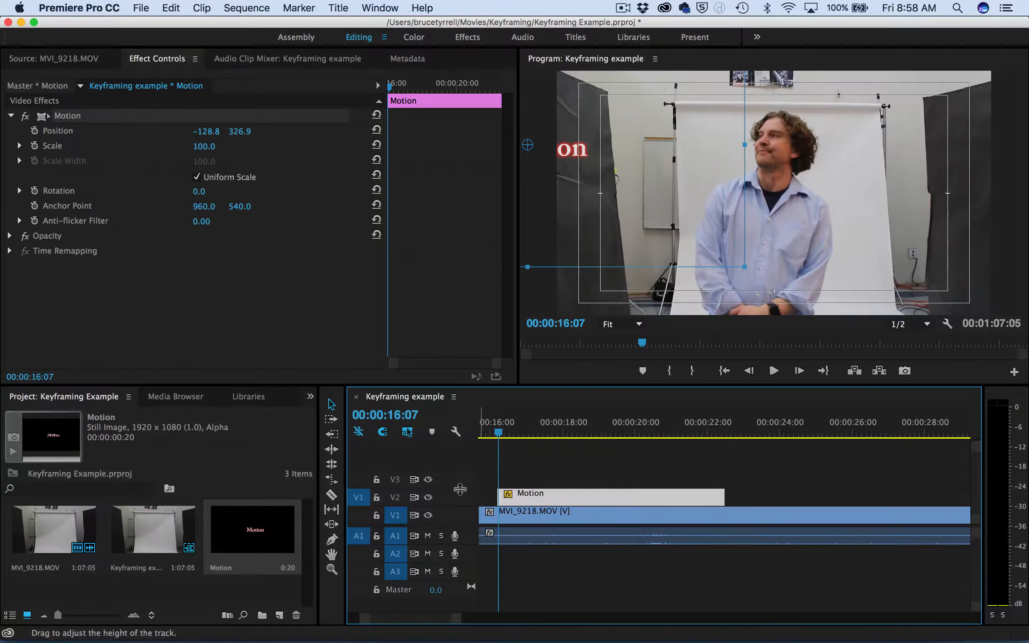
left_click_drag(459, 490, 459, 461)
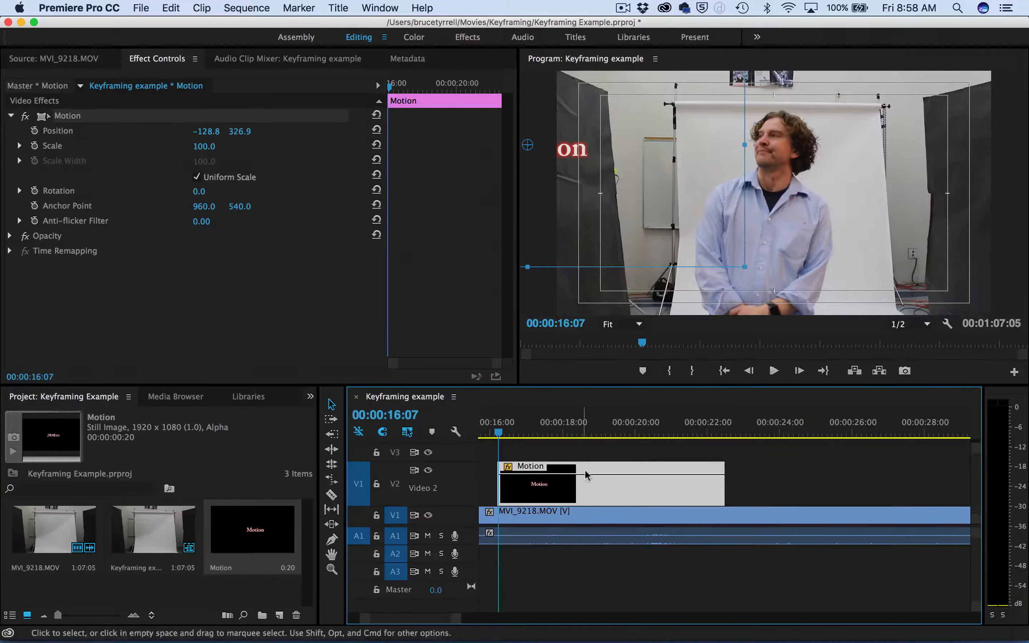
left_click(508, 468)
mouse_move(527, 483)
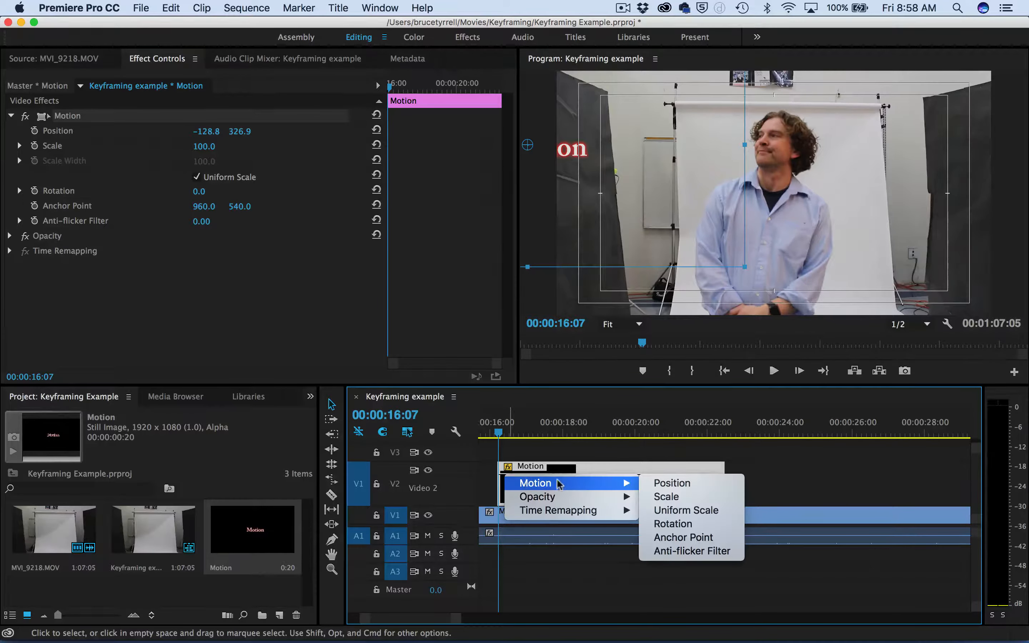
left_click(669, 486)
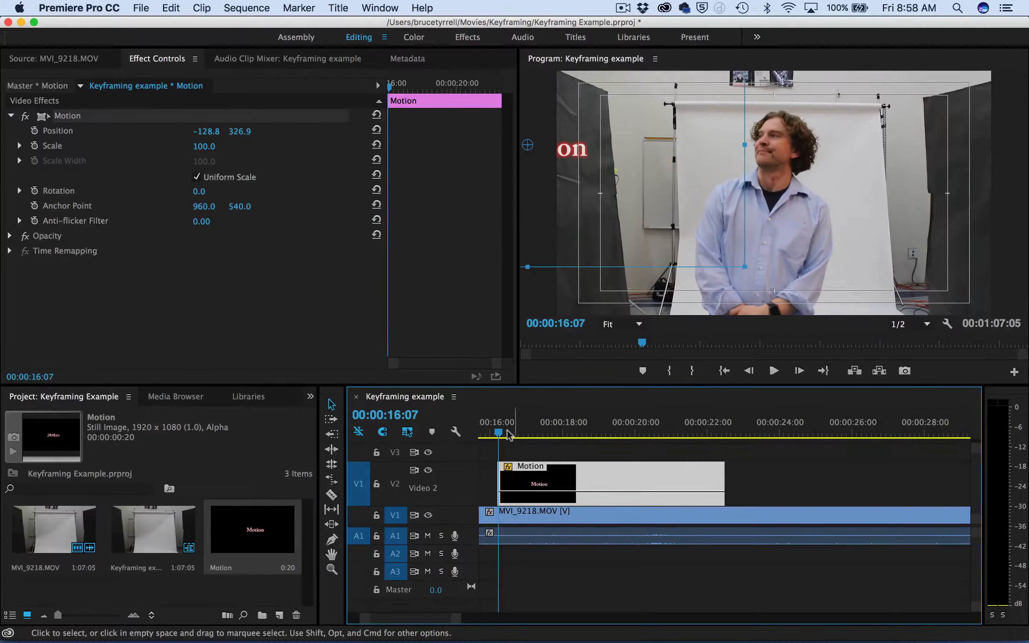
- Target track V2 and move the playhead exactly to the first frame of the Motion title clip, 00:00:16:06
left_click_drag(507, 435, 508, 437)
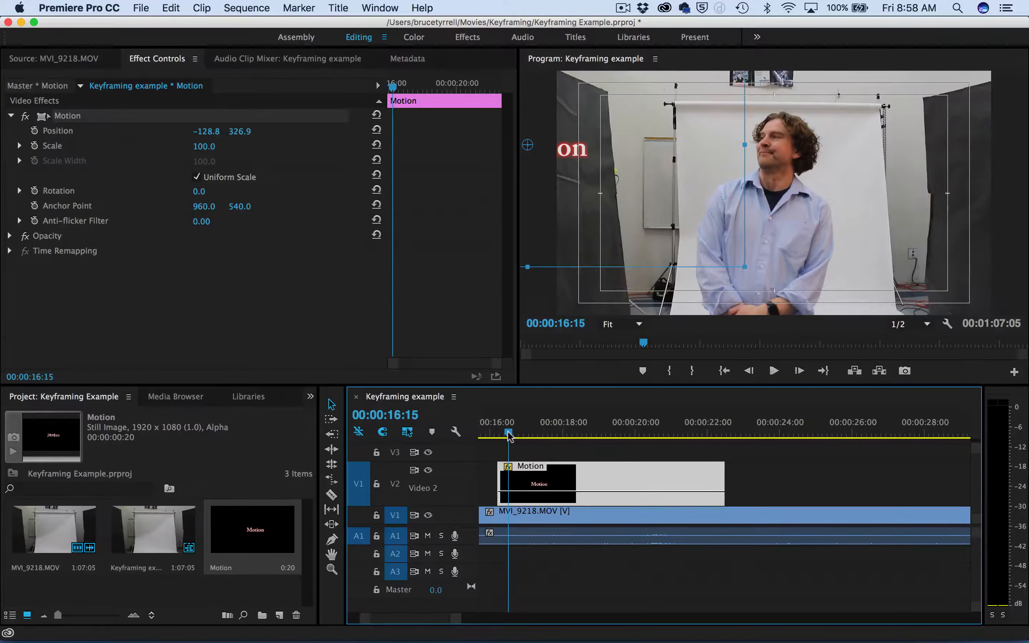
key("Home")
key("End")
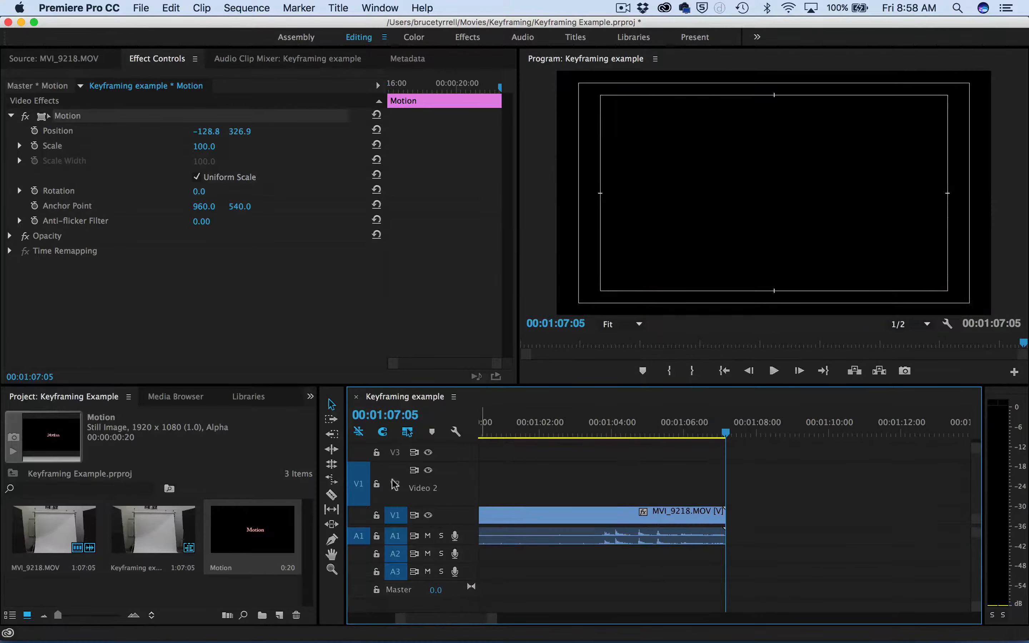
left_click(395, 484)
key("Up")
key("Up")
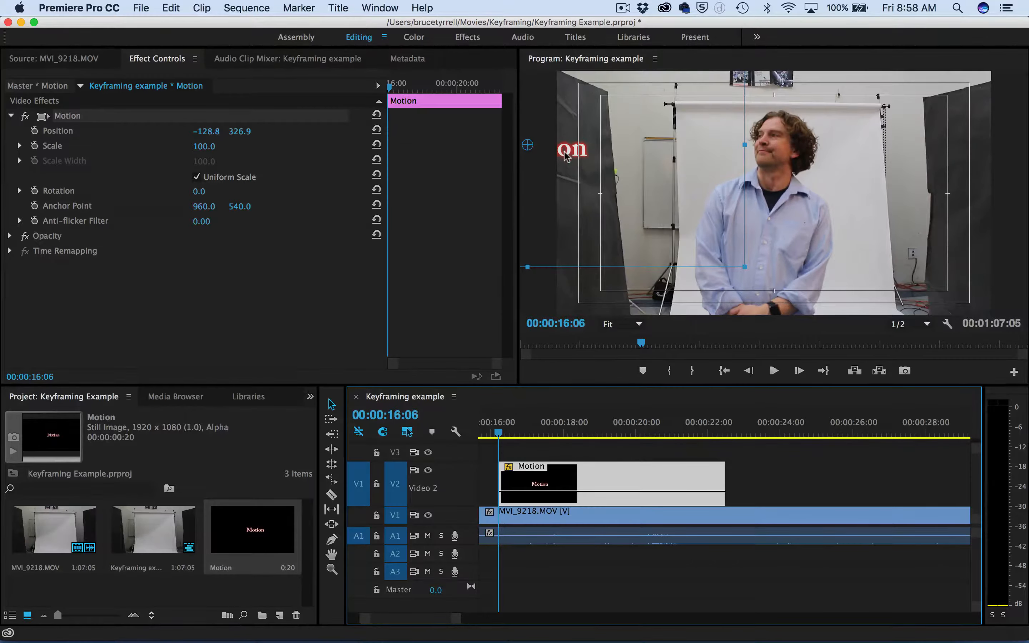
- Move the Motion title fully outside the frame to position -289.8, 181.6 and turn on Position keyframing at 00:00:16:06
left_click_drag(565, 156, 530, 124)
left_click(636, 325)
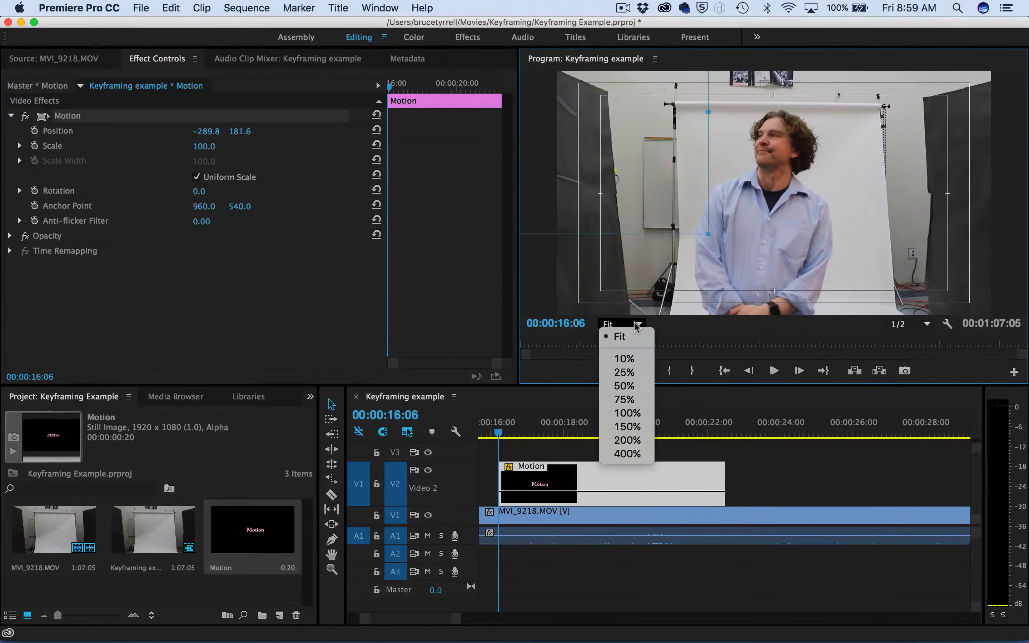
left_click(635, 386)
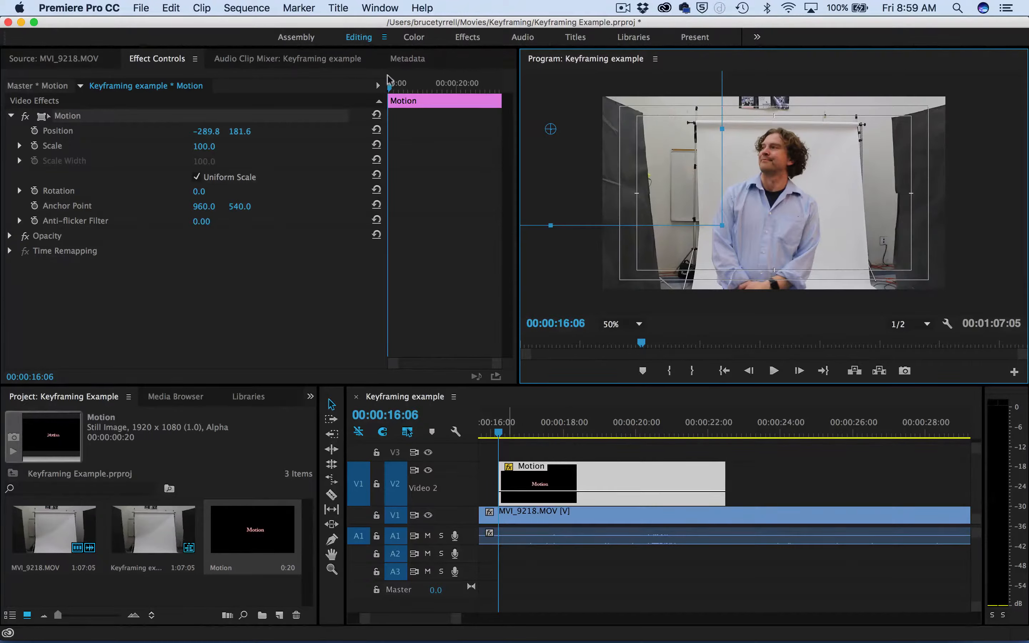
left_click(34, 132)
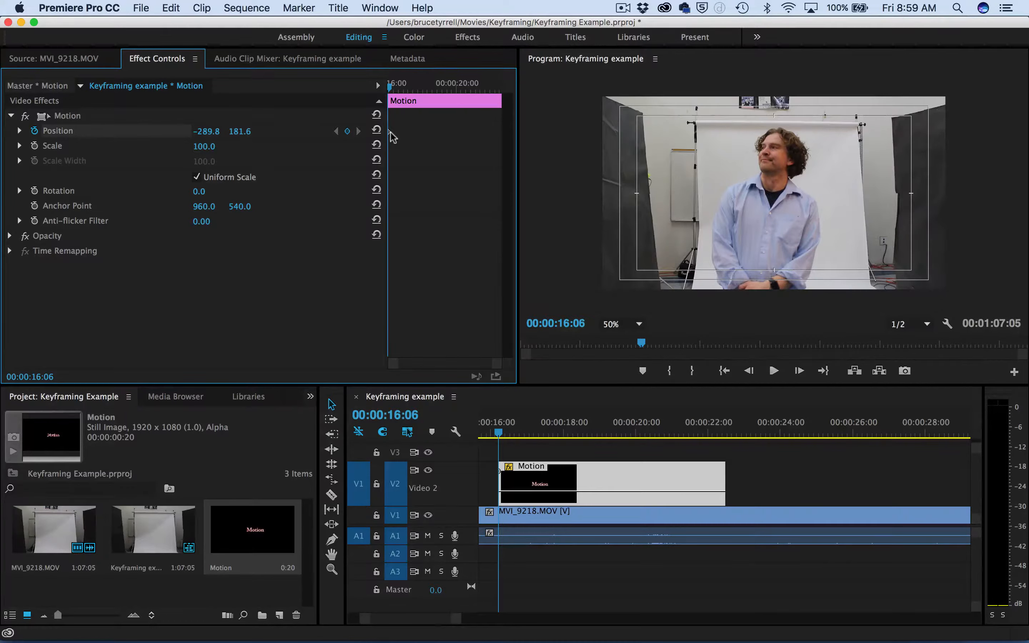
- Add a Position keyframe at 00:00:18:15 that brings the Motion title into the frame at 879.2, 247.6
left_click_drag(498, 432, 584, 439)
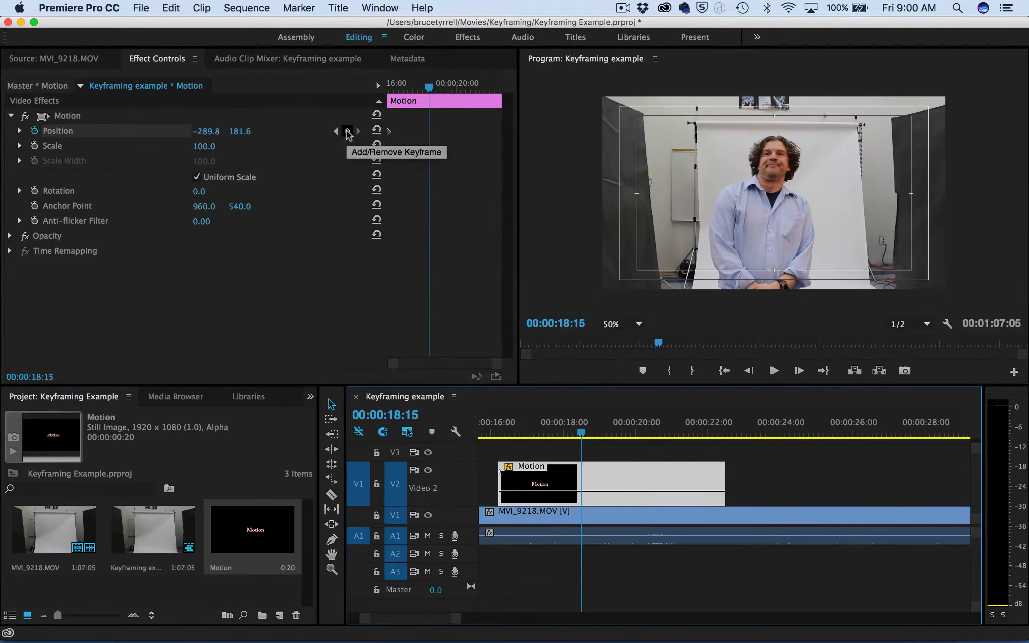
left_click(201, 133)
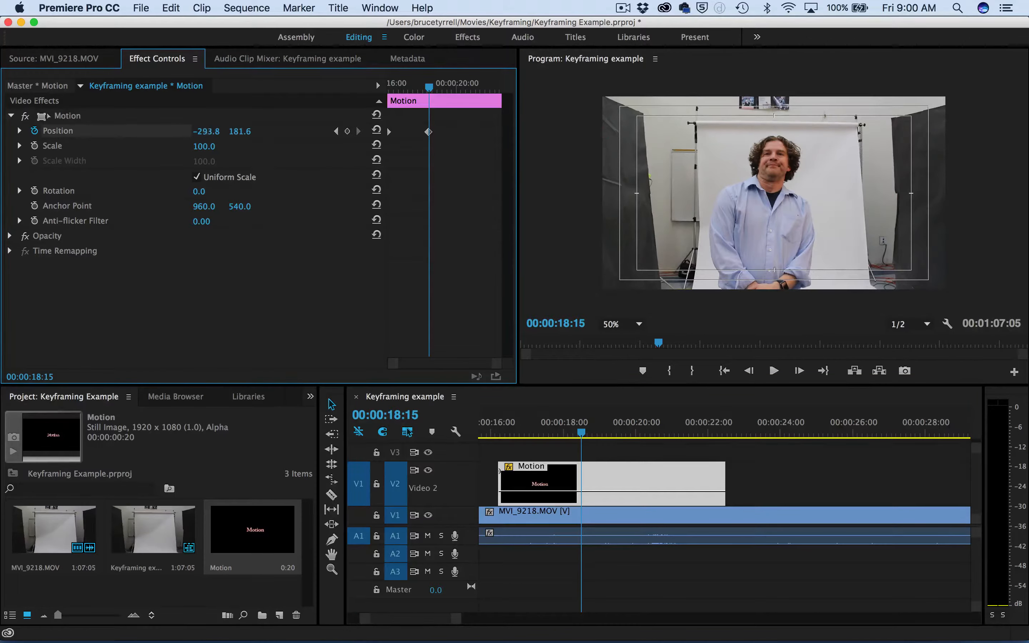
left_click_drag(202, 132, 209, 133)
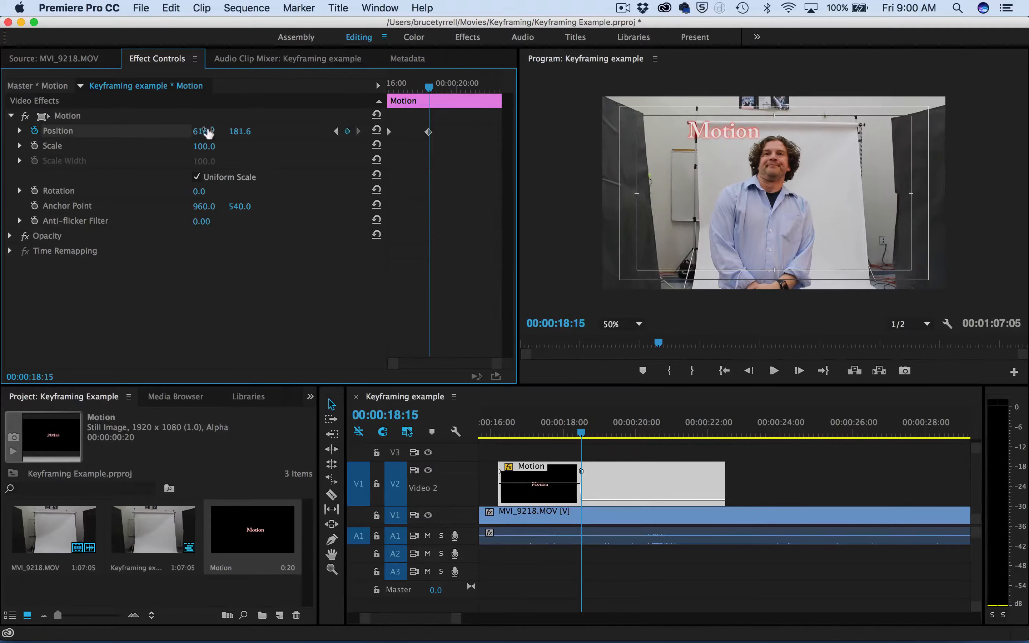
left_click(706, 136)
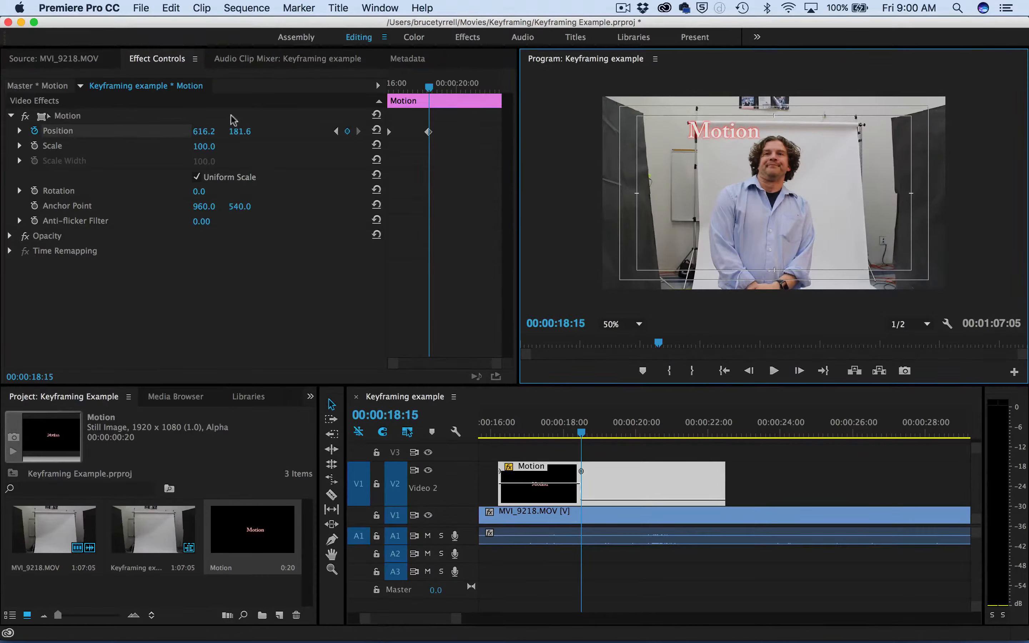
left_click_drag(203, 132, 238, 132)
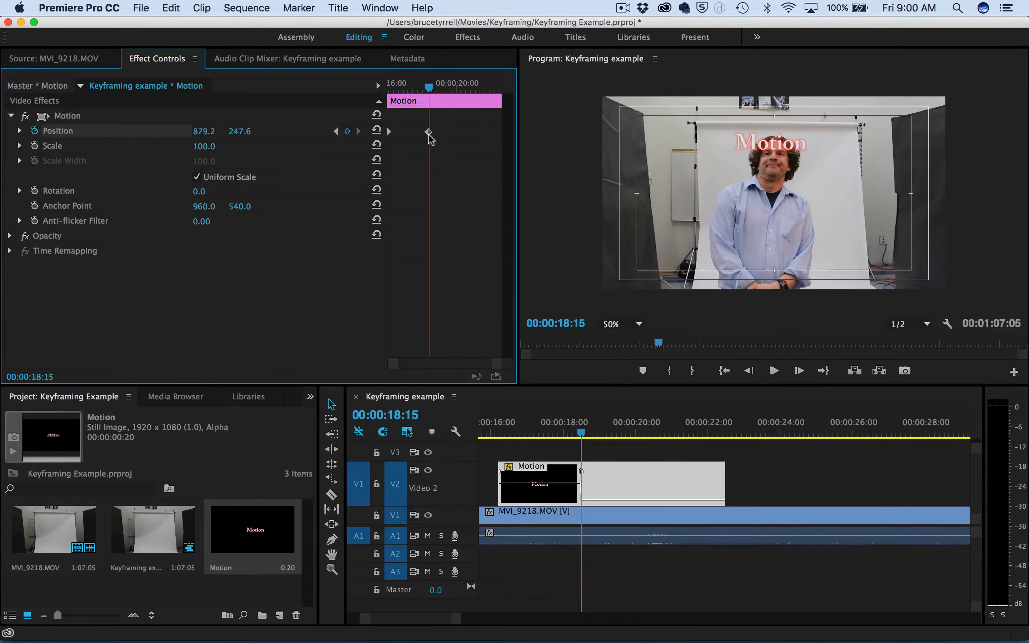
- Add a Position keyframe at 00:00:20:00 and move the Motion title horizontally out past the frame's right edge
left_click_drag(497, 434, 604, 433)
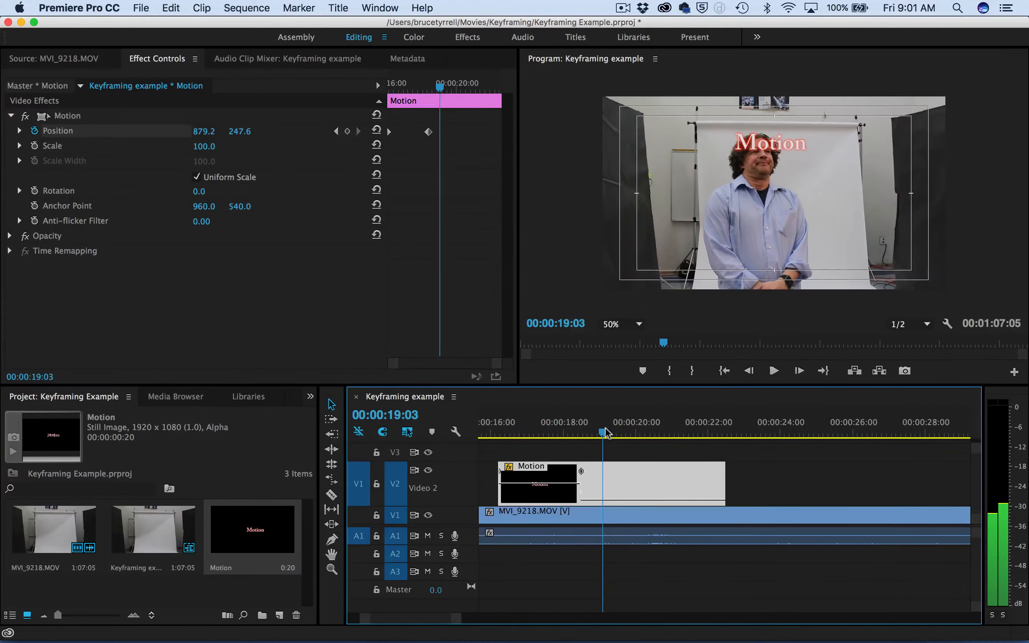
mouse_move(606, 433)
left_mouse_down()
mouse_move(593, 433)
mouse_move(604, 436)
left_mouse_up()
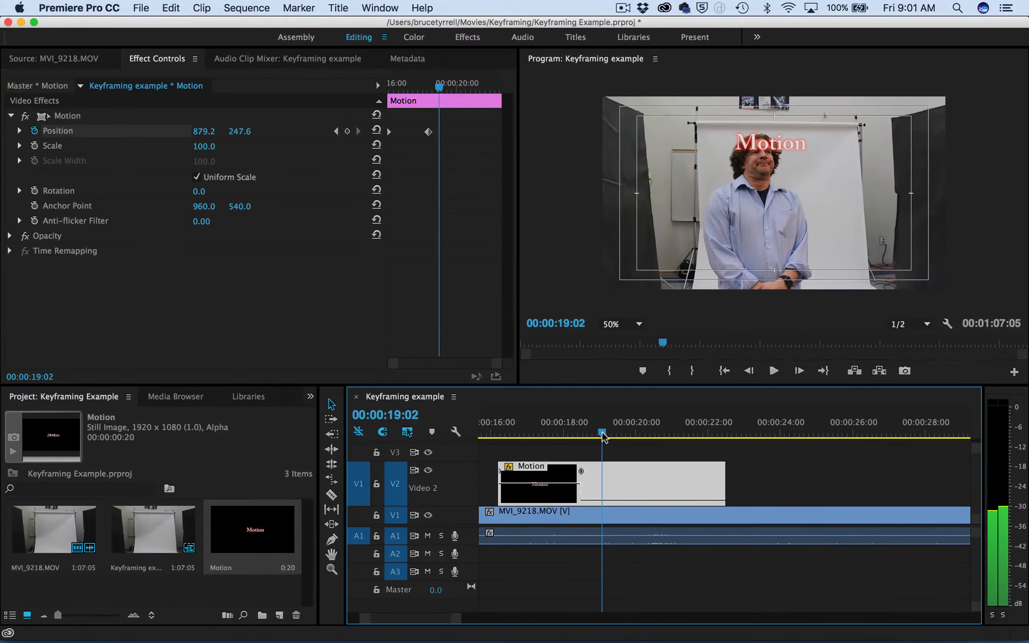
left_click_drag(602, 435, 638, 436)
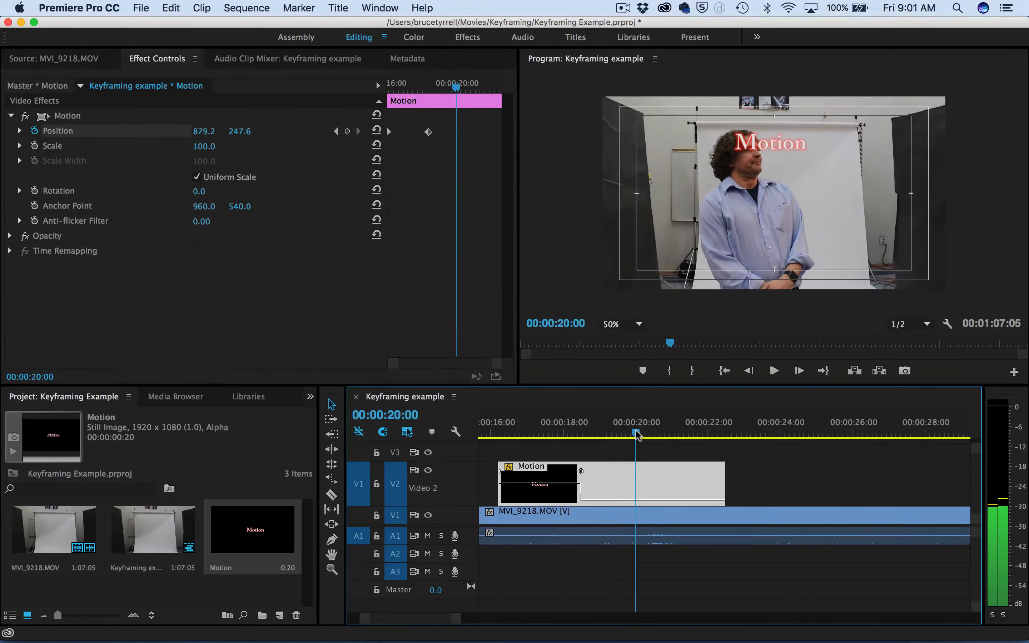
left_click(347, 131)
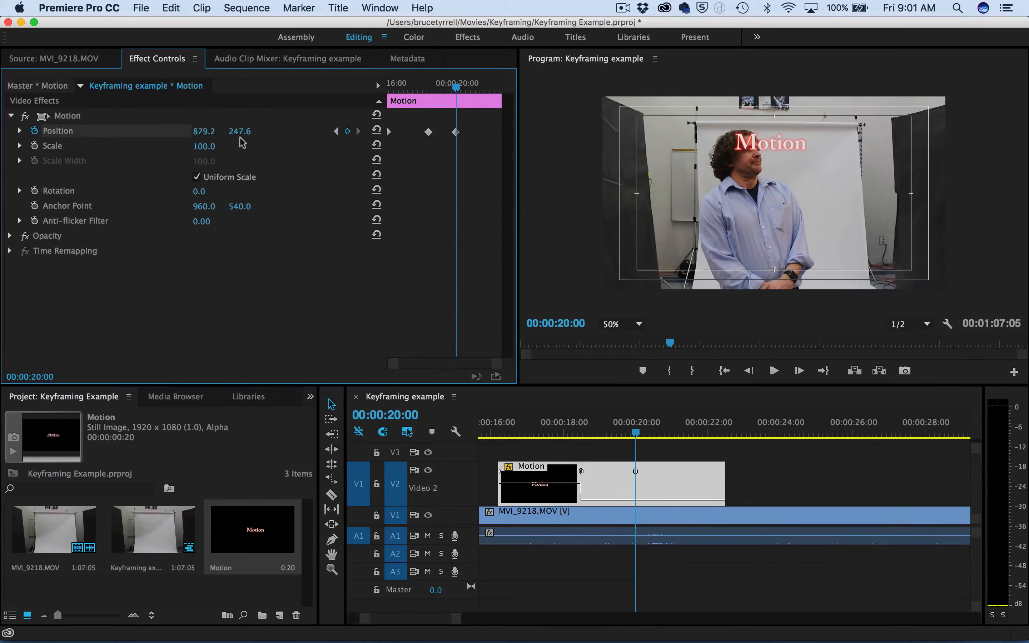
left_click_drag(199, 131, 470, 132)
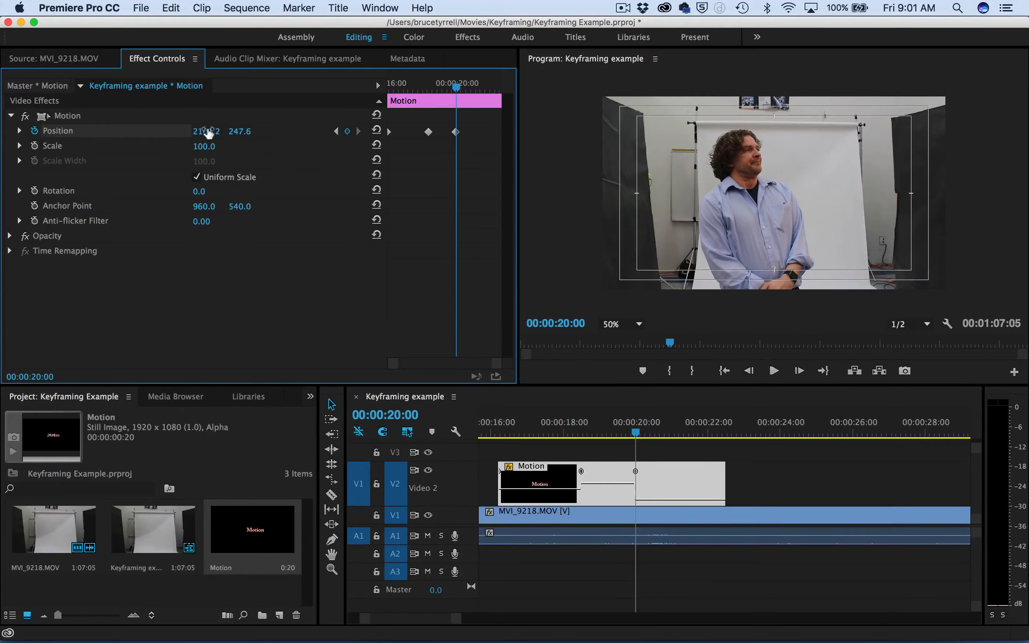